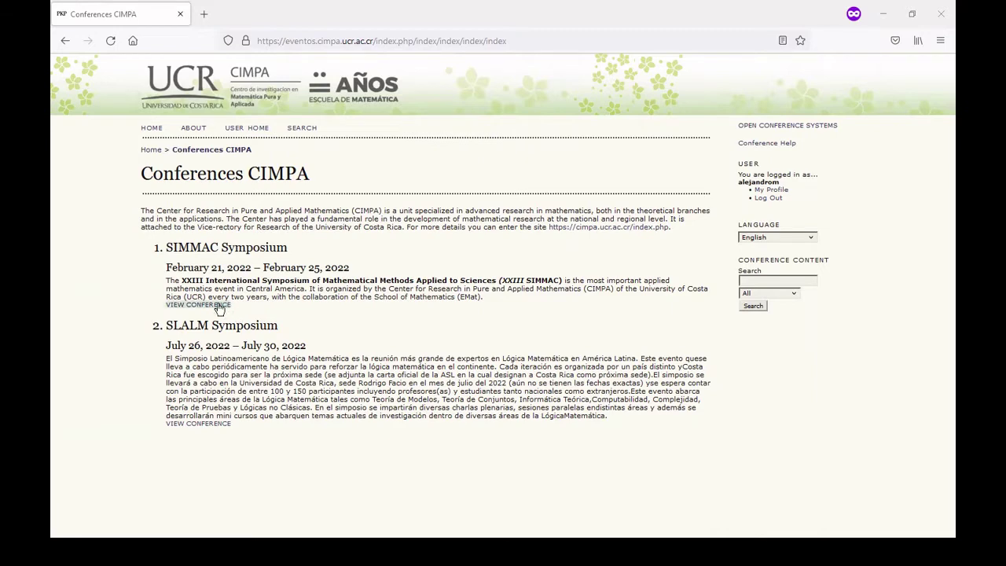
# Open the SIMMAC Symposium conference and go to its Call for Papers page
pyautogui.click(214, 306)
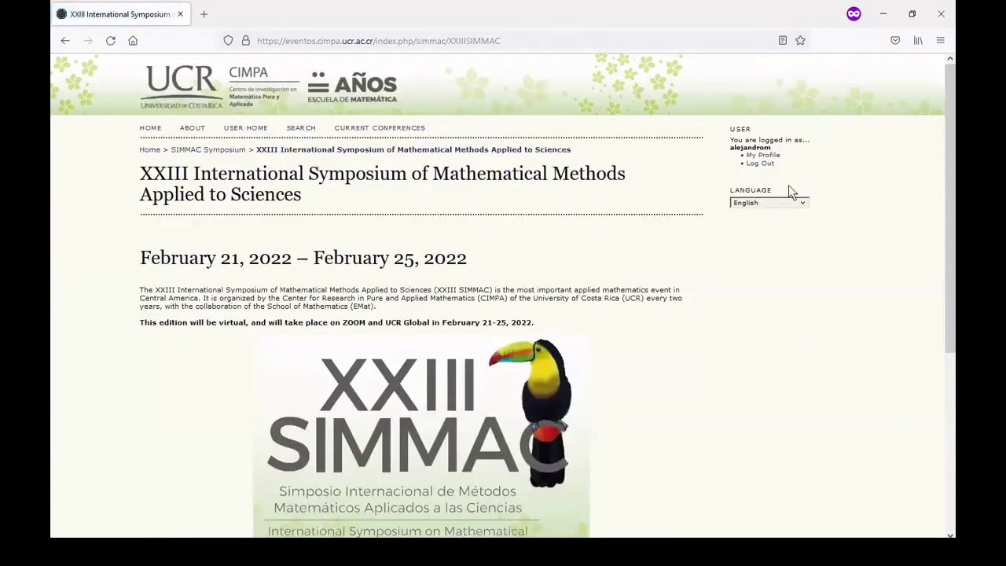
pyautogui.moveTo(936, 156); pyautogui.dragTo(937, 241)
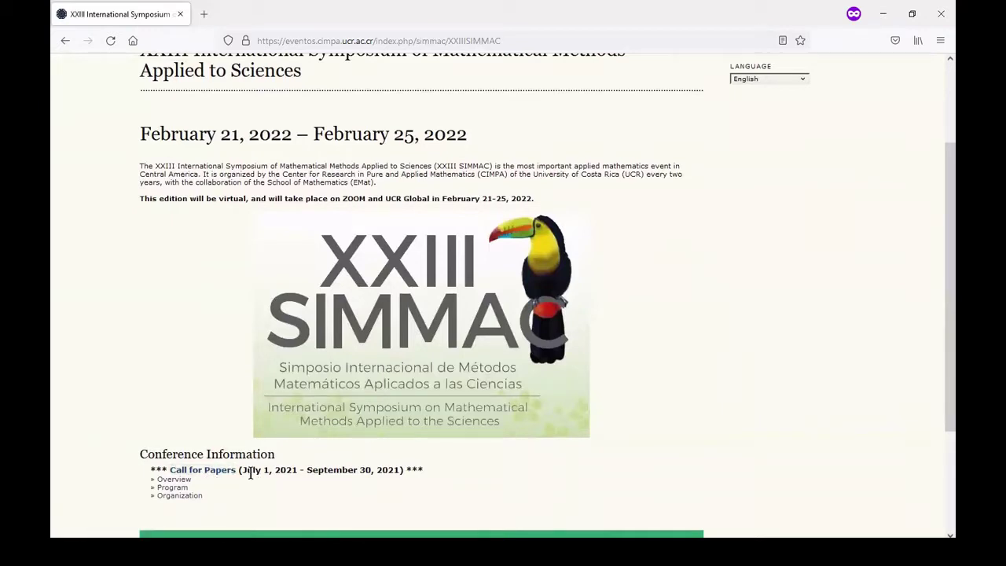
pyautogui.click(202, 475)
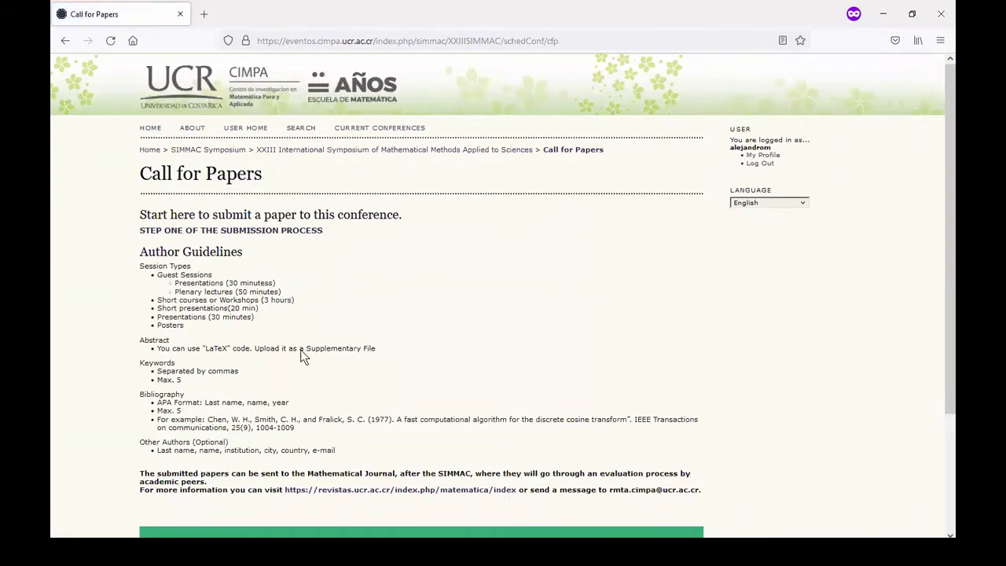
# Review the author guidelines and start step one of the submission process
pyautogui.moveTo(940, 180); pyautogui.dragTo(940, 199)
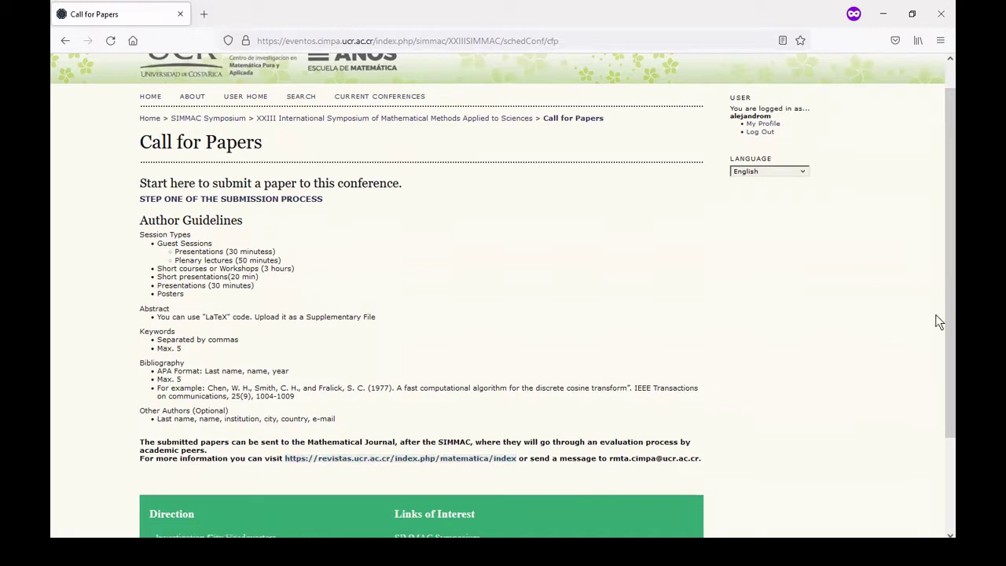
pyautogui.scroll(1, 937, 307)
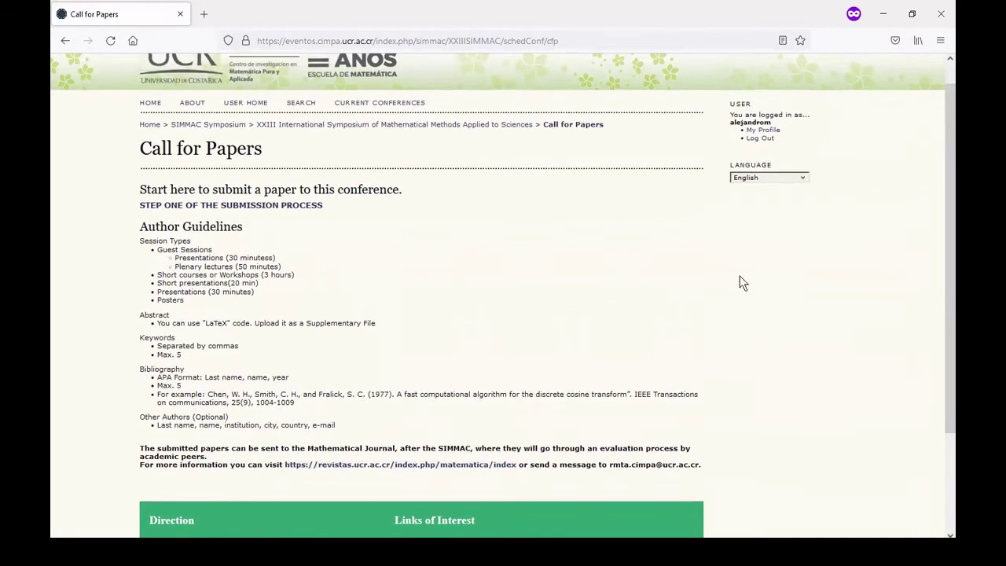
pyautogui.click(227, 207)
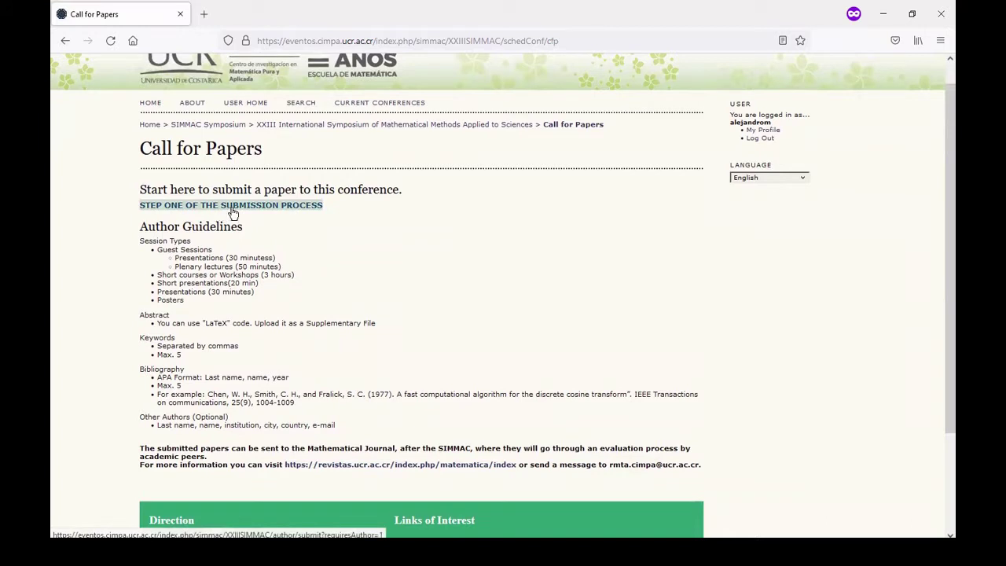
# Set the conference topic to Applications and the session type to Short courses or Workshops (3 hours), and save to continue
pyautogui.scroll(-1, 472, 275)
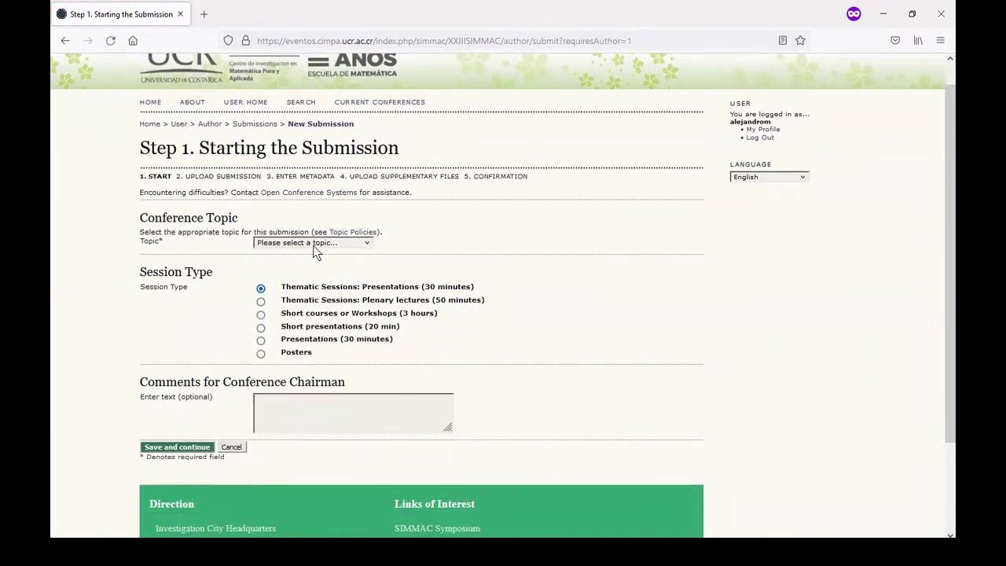
pyautogui.click(312, 243)
pyautogui.click(318, 286)
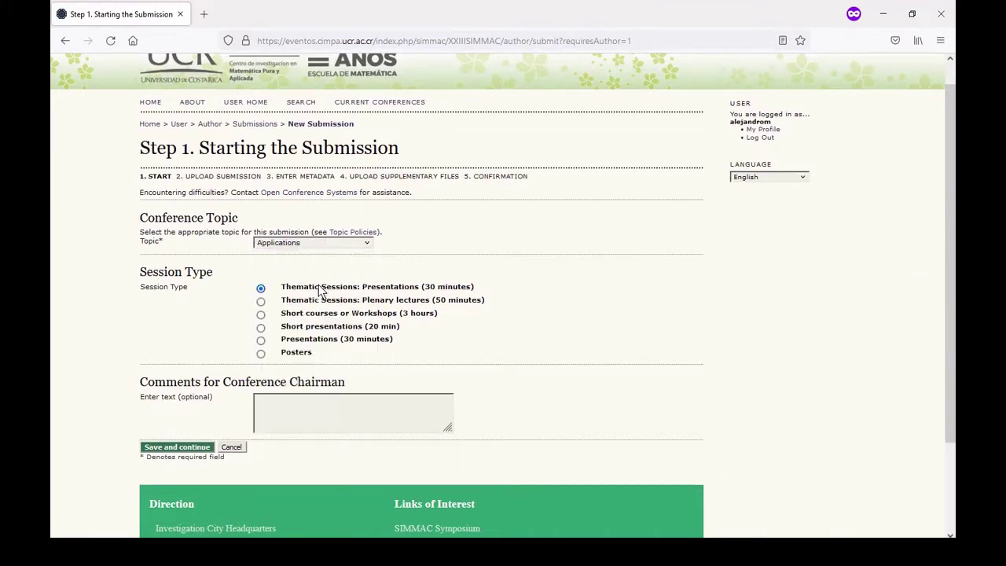
pyautogui.click(261, 315)
pyautogui.click(179, 448)
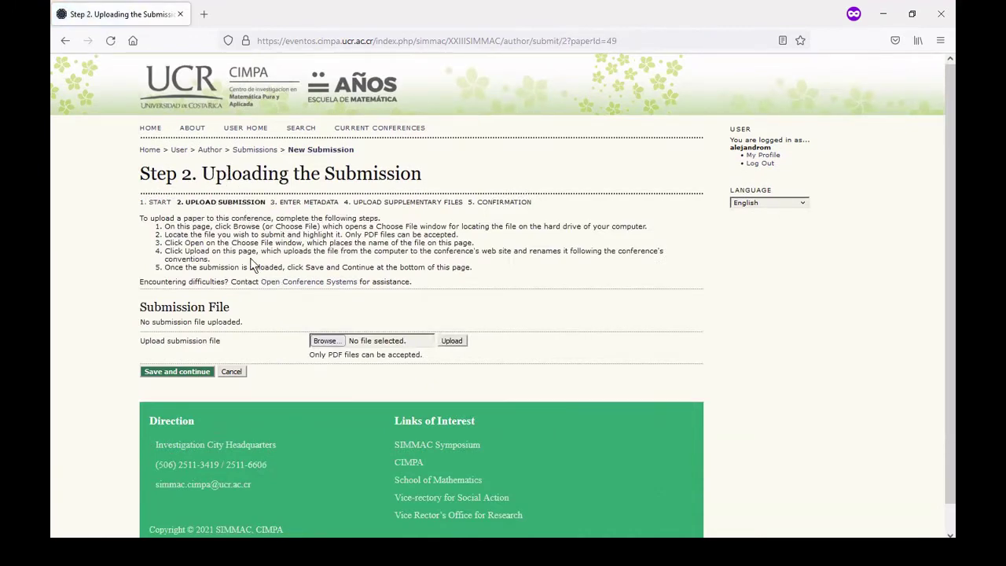
# Upload Ej.pdf from the Downloads folder as the submission file
pyautogui.click(330, 343)
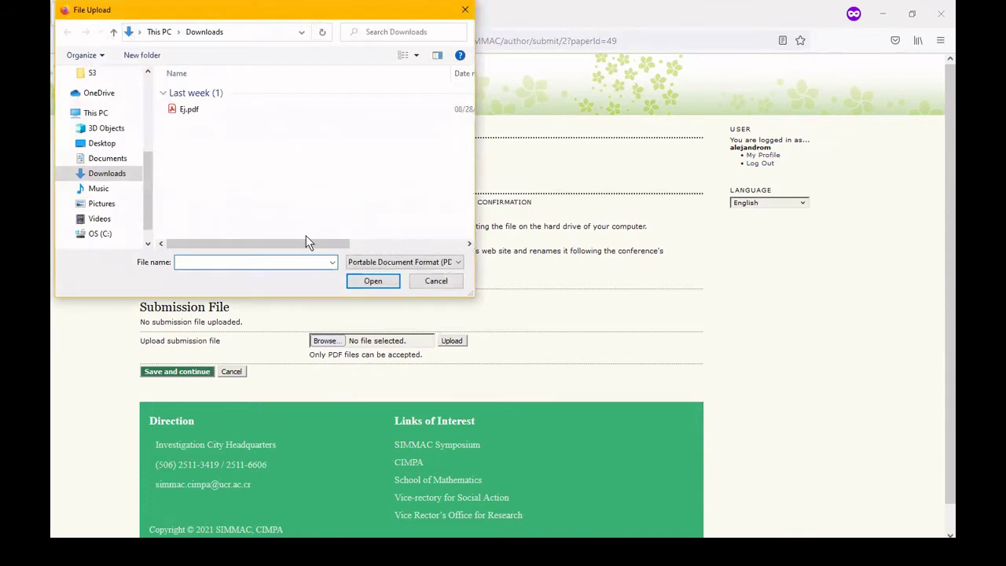
pyautogui.click(206, 109)
pyautogui.doubleClick(207, 113)
pyautogui.click(450, 343)
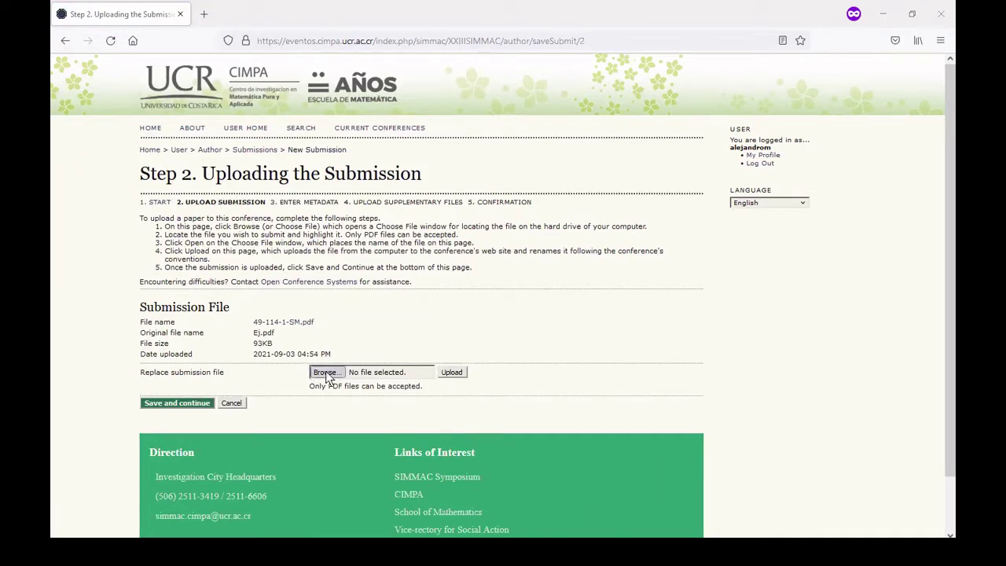
pyautogui.click(322, 373)
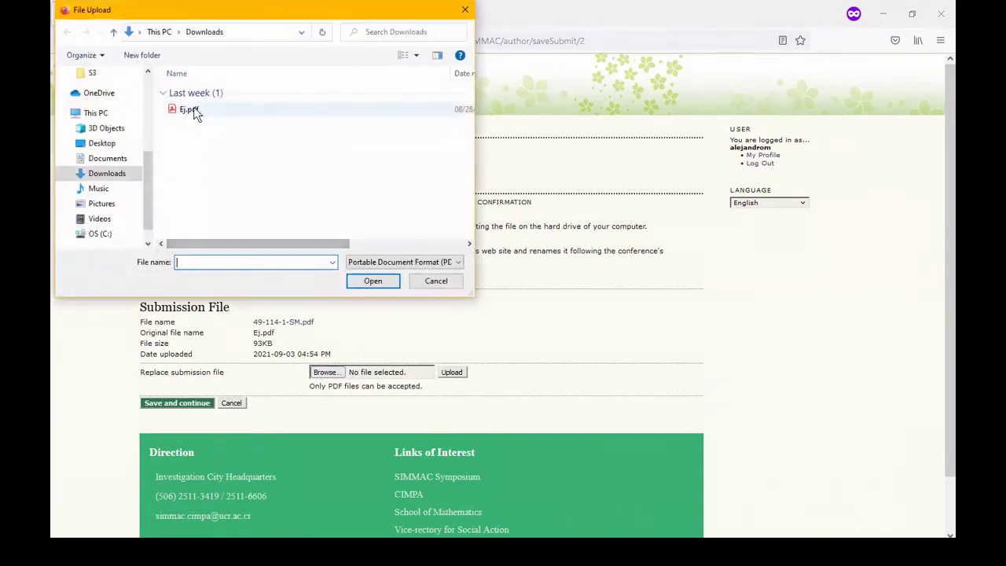
pyautogui.click(205, 111)
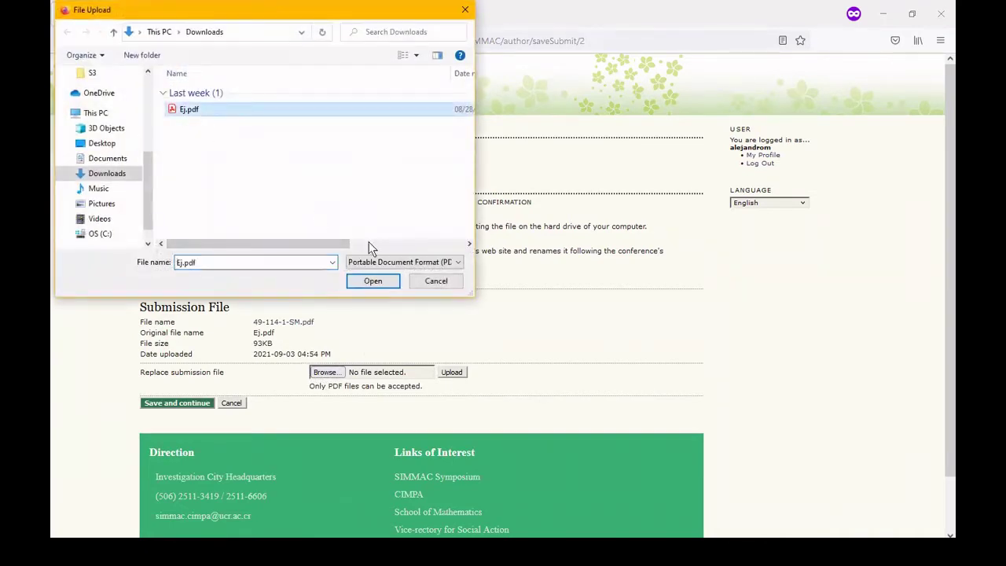
pyautogui.click(429, 283)
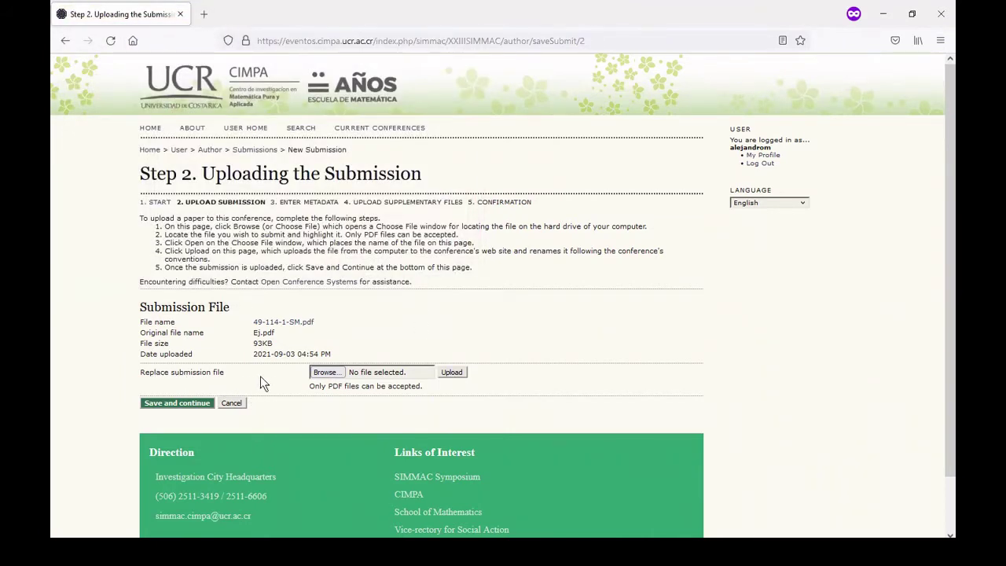
# Save the uploaded submission to continue to the metadata form, and try adding another author
pyautogui.click(180, 404)
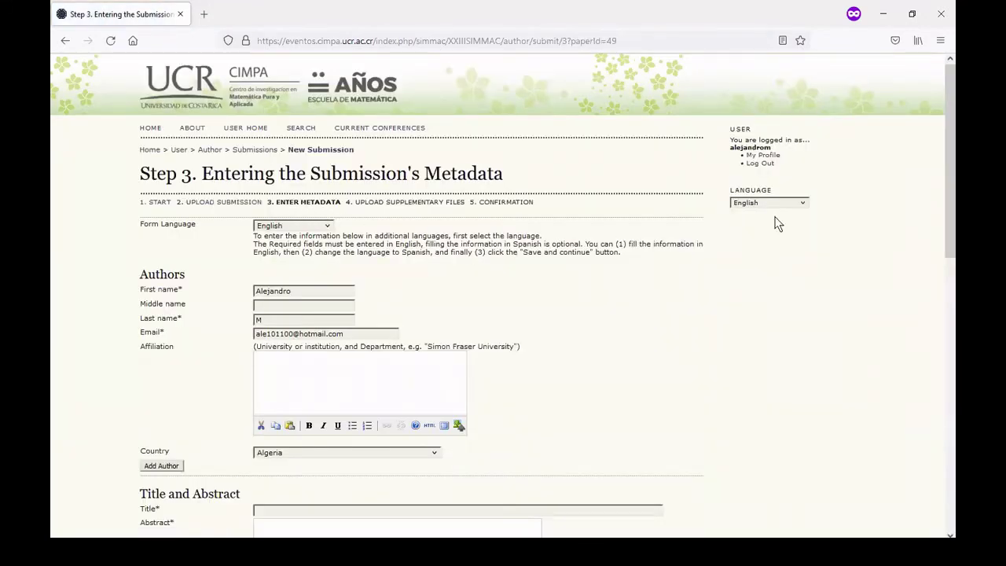
pyautogui.scroll(-3, 937, 157)
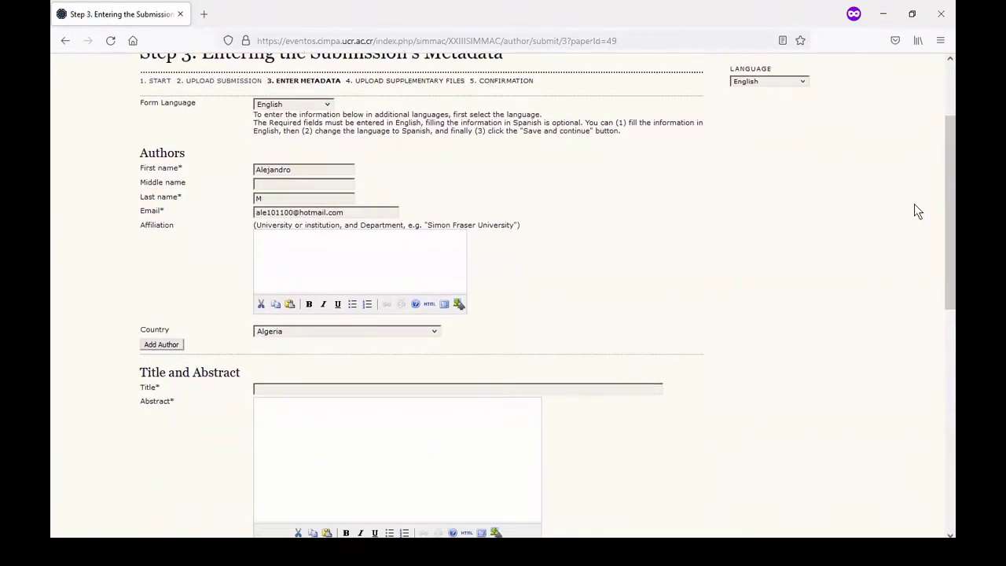
pyautogui.click(161, 345)
pyautogui.scroll(-4, 818, 320)
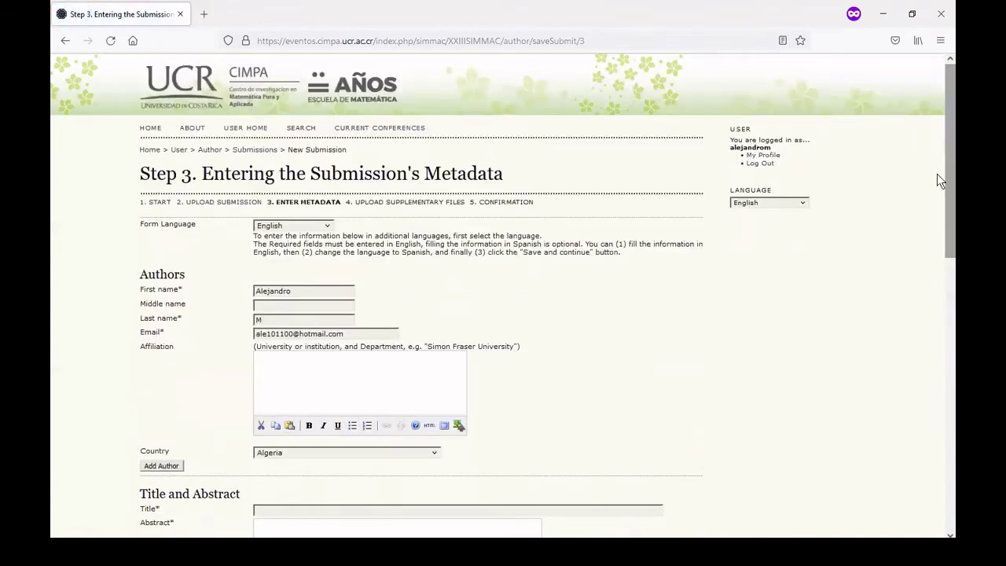
# Enter "Title" as the submission's English title and "Abstract" as its abstract
pyautogui.moveTo(937, 173); pyautogui.dragTo(934, 235)
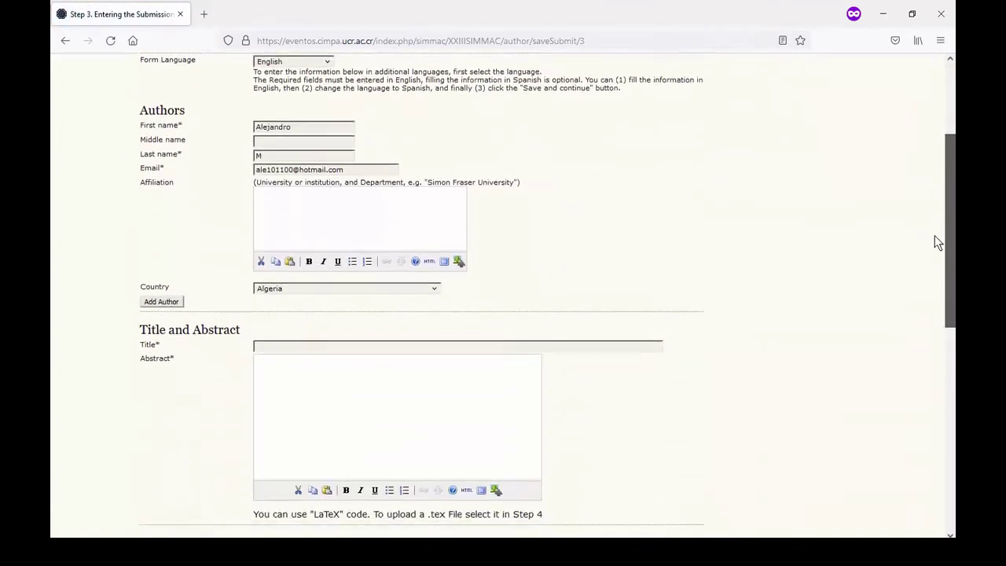
pyautogui.scroll(-2, 677, 265)
pyautogui.click(452, 251)
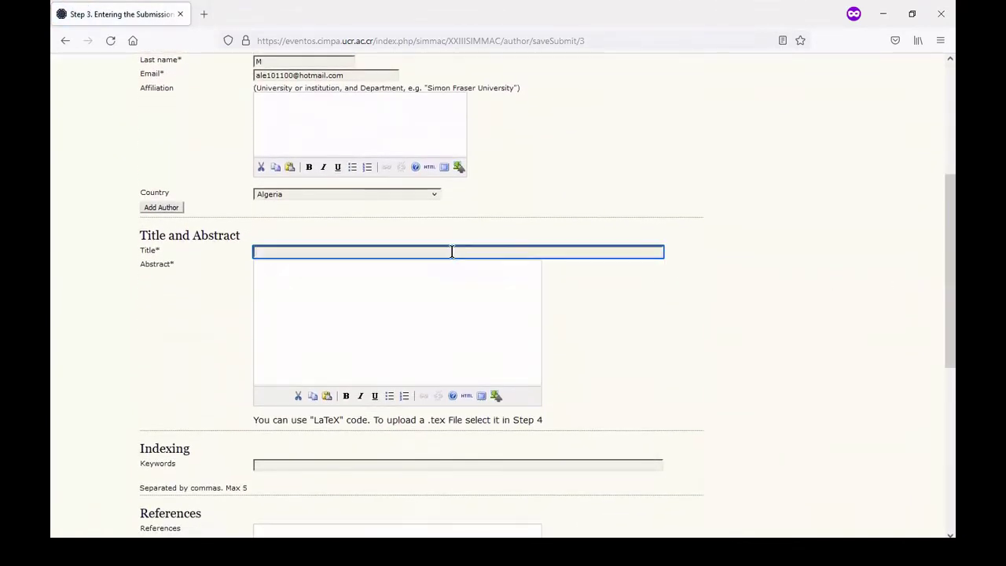
pyautogui.write('Title')
pyautogui.click(419, 347)
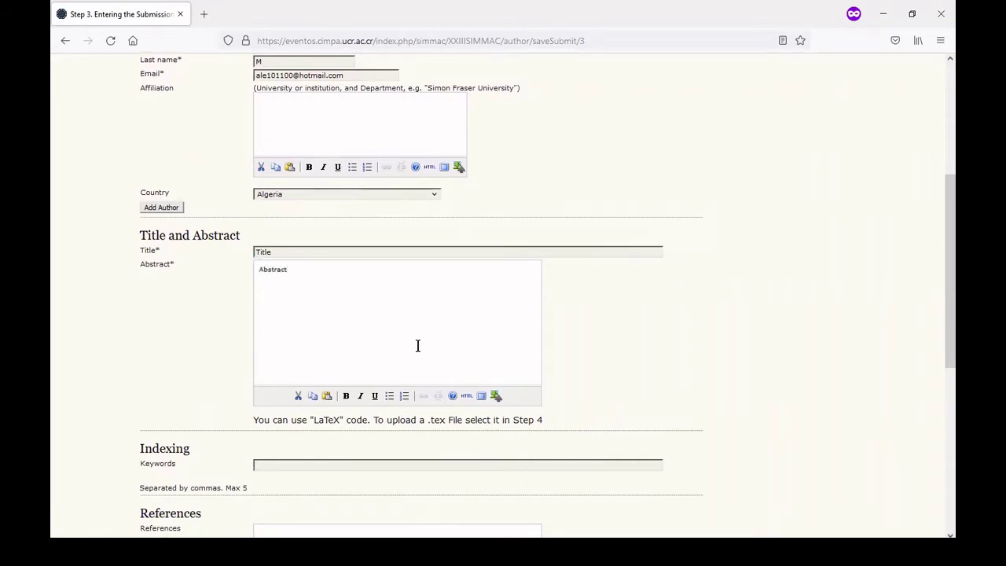
# Examine the abstract's LaTeX note and the instructions for the keywords and references fields
pyautogui.scroll(-3, 417, 346)
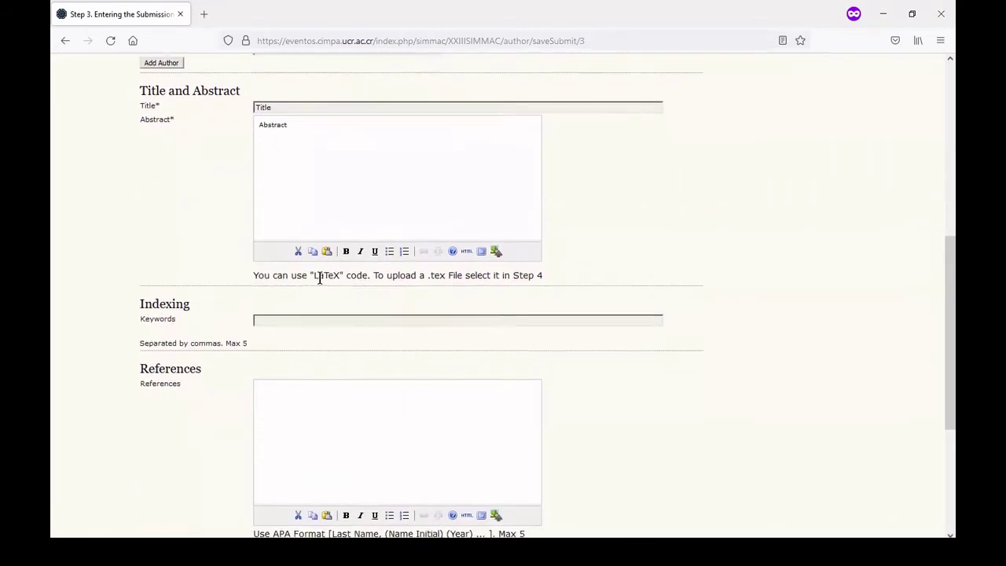
pyautogui.scroll(1, 319, 279)
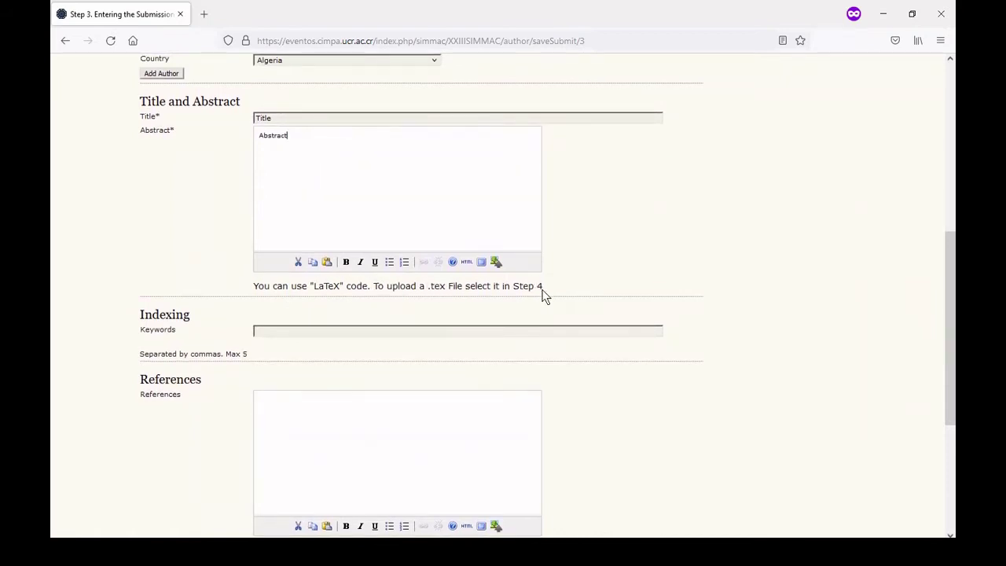
pyautogui.scroll(5, 537, 294)
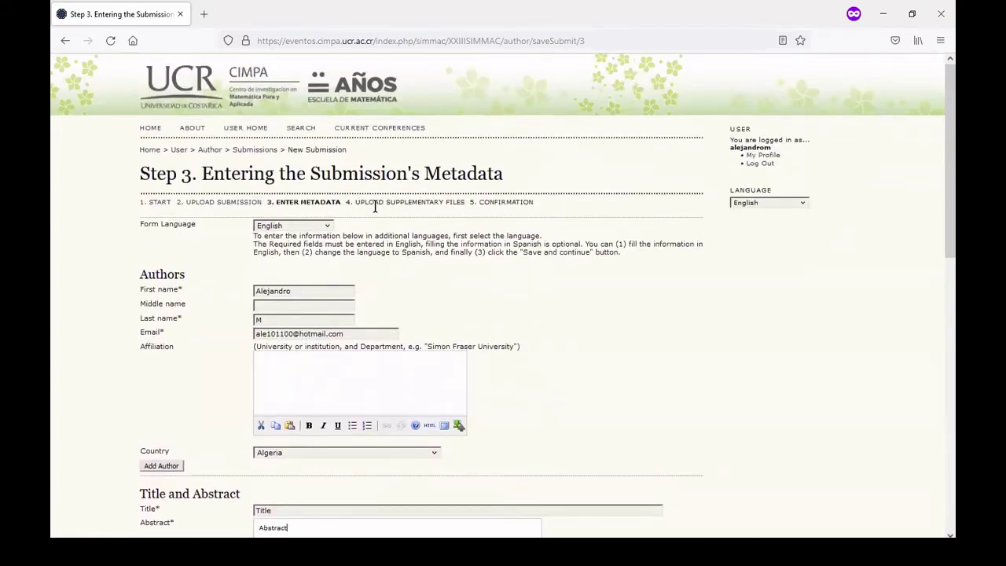
pyautogui.scroll(-6, 417, 228)
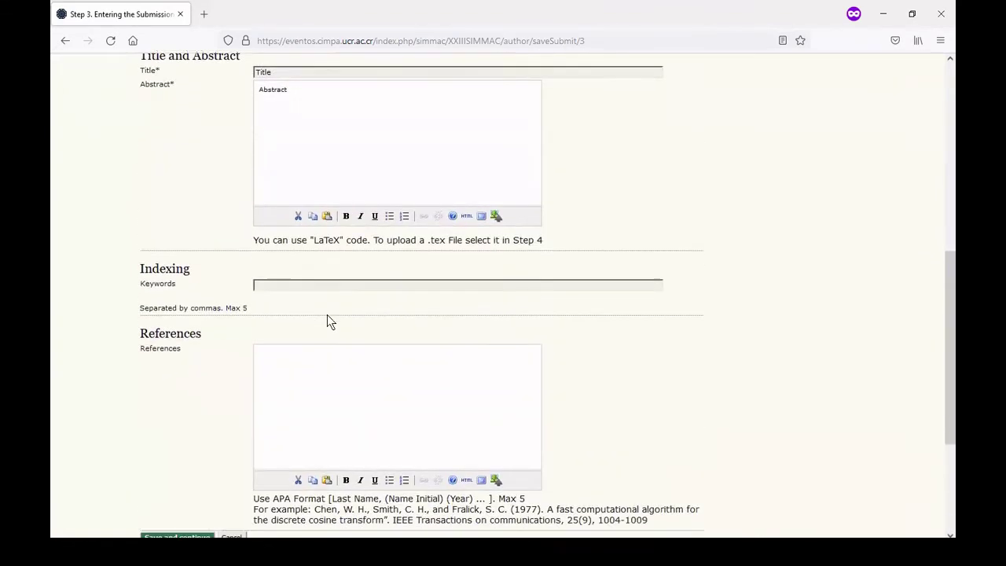
pyautogui.click(301, 281)
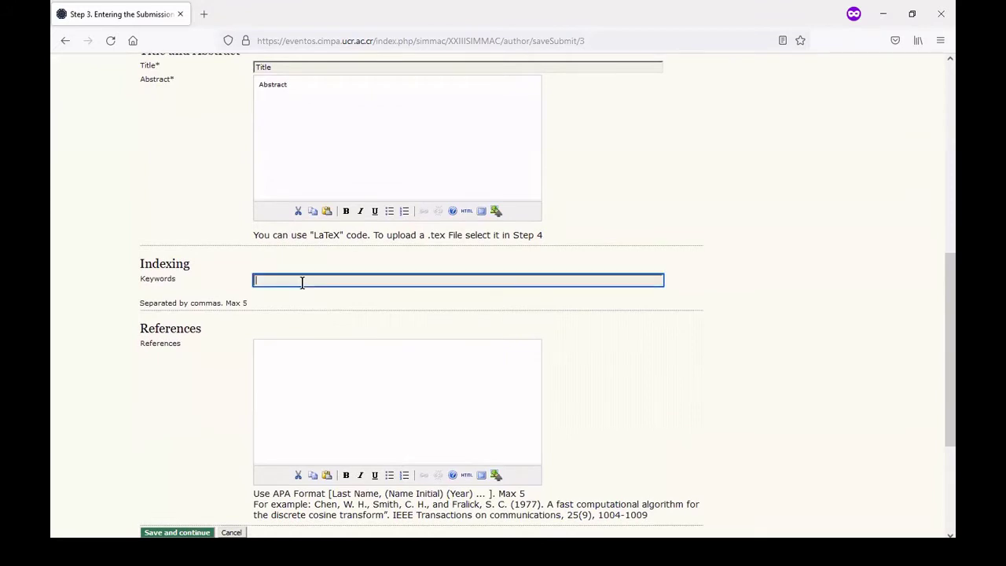
pyautogui.scroll(-1, 267, 286)
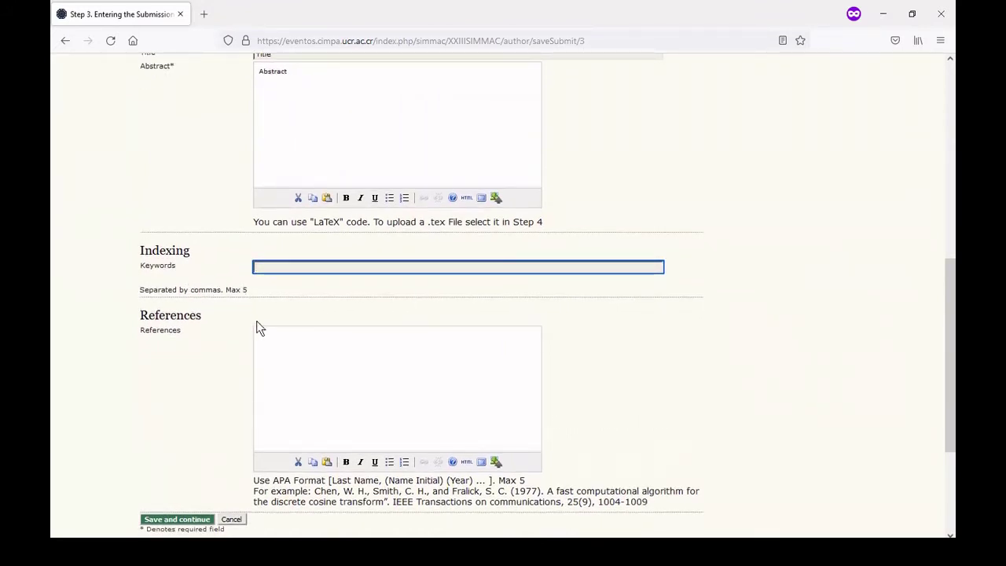
pyautogui.scroll(-1, 257, 324)
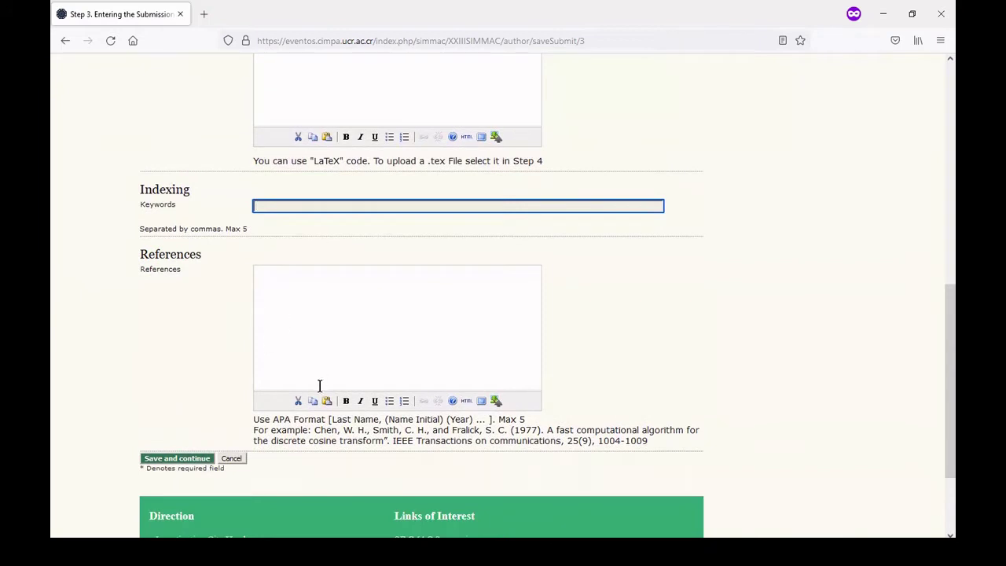
pyautogui.moveTo(504, 419); pyautogui.dragTo(528, 429)
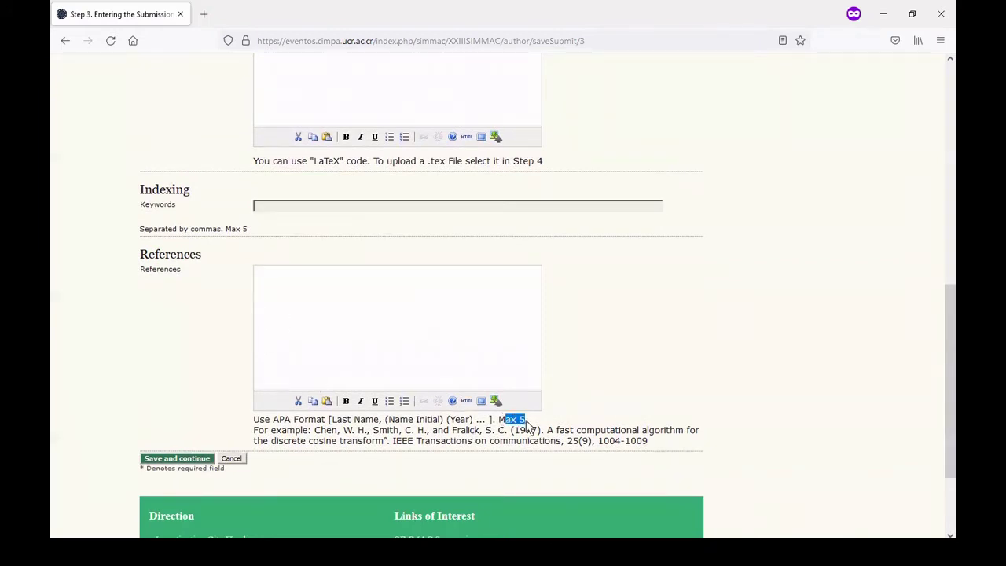
pyautogui.click(265, 421)
# Switch the metadata form language to Español (España)
pyautogui.moveTo(940, 423); pyautogui.dragTo(935, 233)
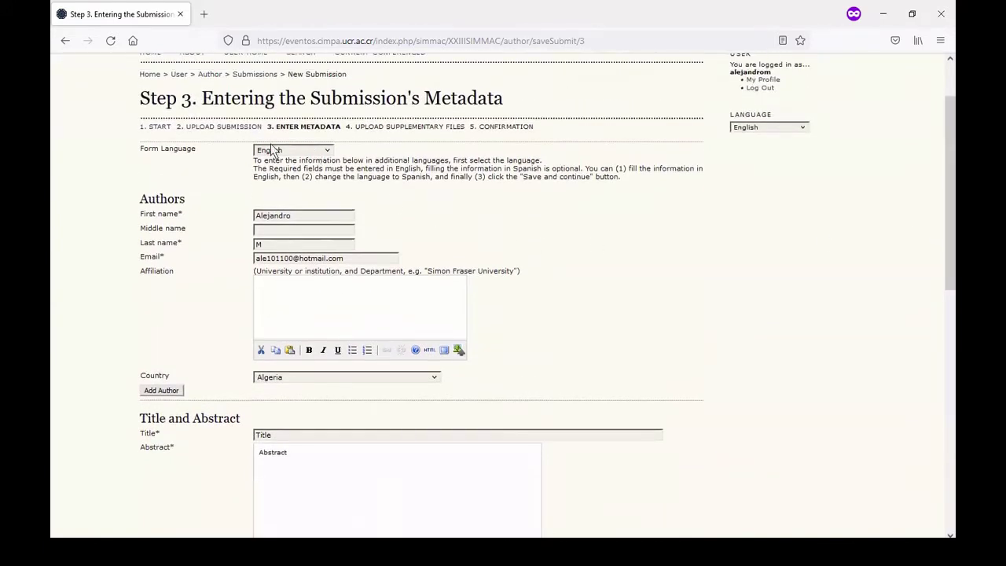
pyautogui.click(307, 150)
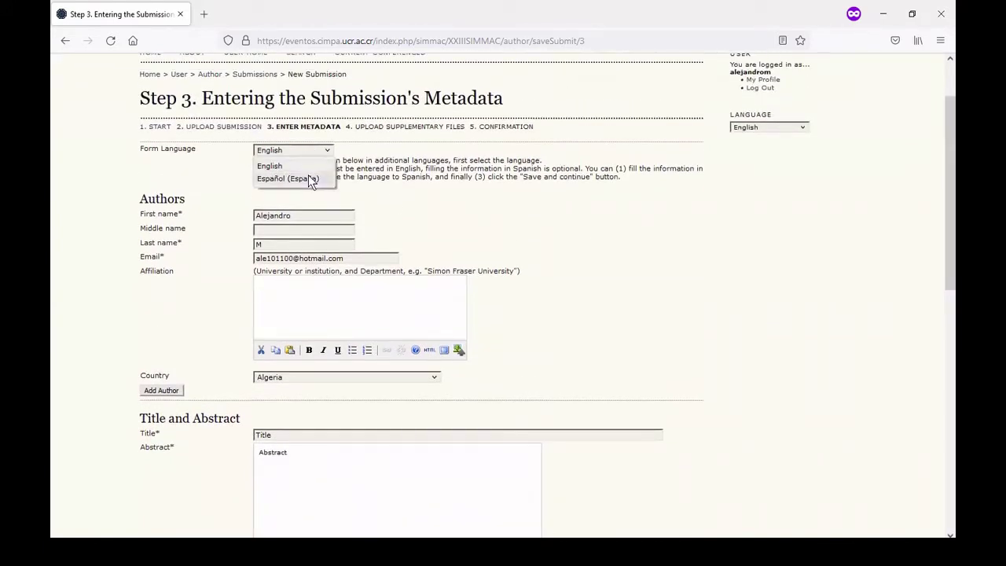
pyautogui.click(307, 179)
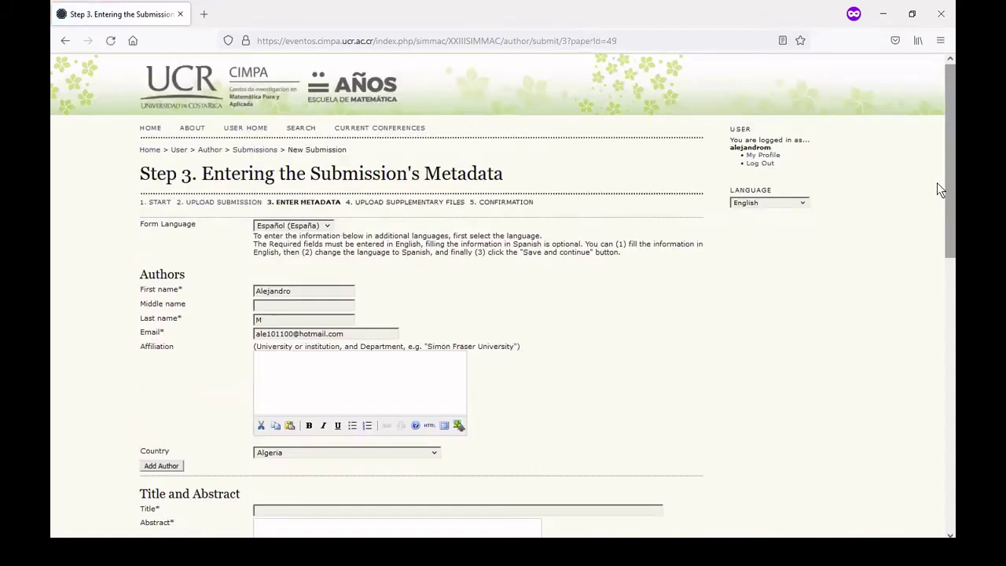
# Enter "titulo" as the submission's title in the Spanish form
pyautogui.moveTo(937, 183); pyautogui.dragTo(937, 276)
pyautogui.click(398, 351)
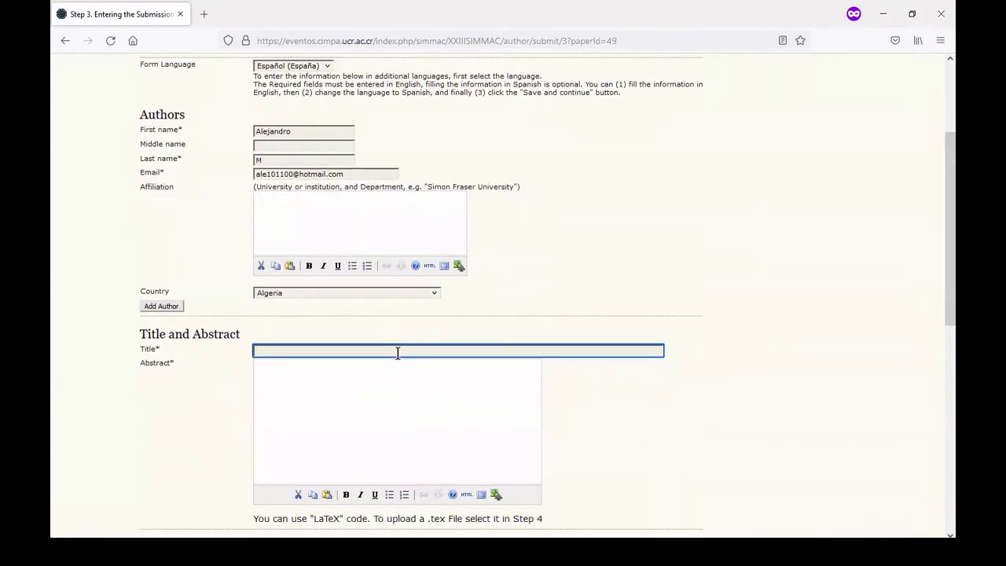
pyautogui.click(406, 393)
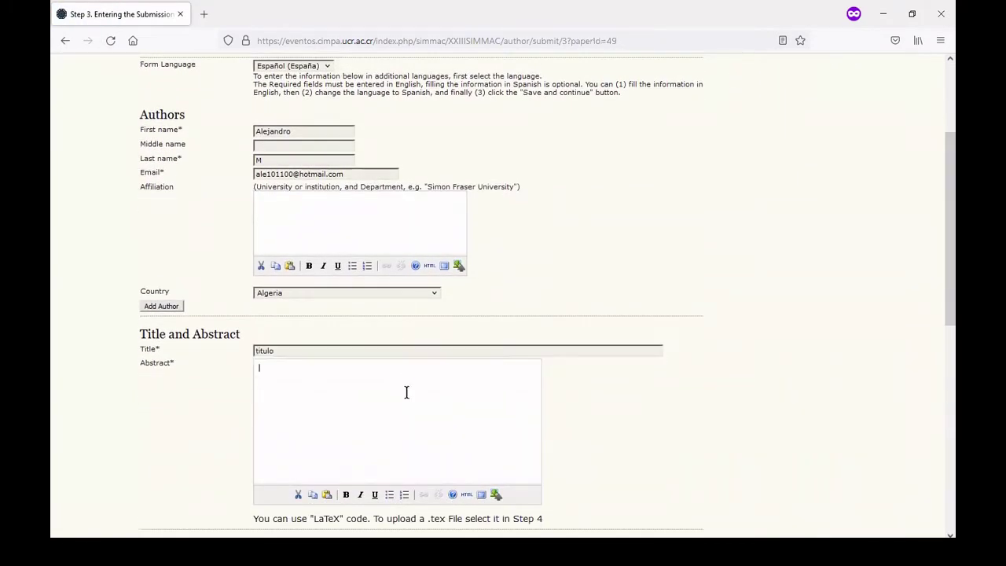
pyautogui.write('a')
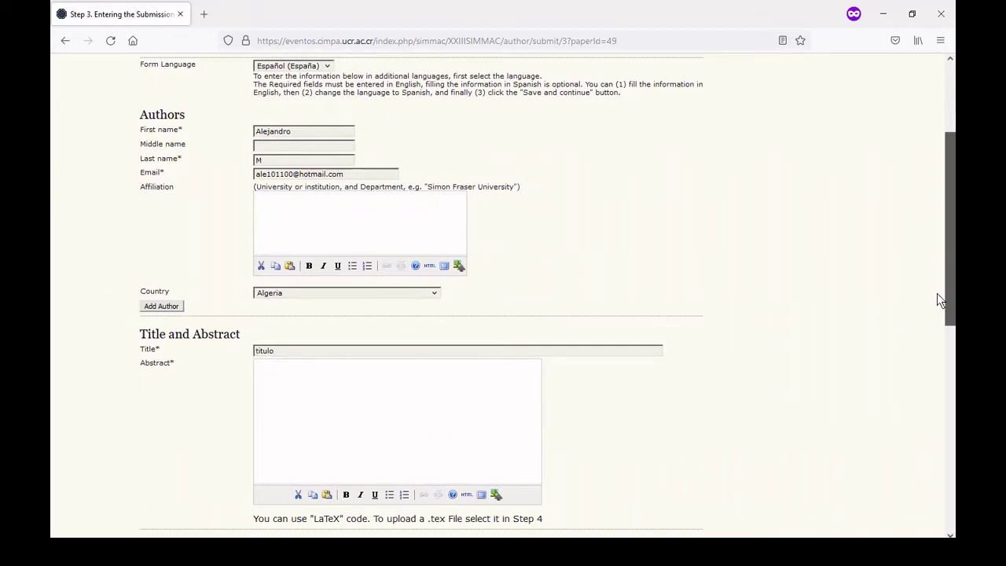
pyautogui.scroll(-2, 937, 297)
pyautogui.moveTo(937, 297); pyautogui.dragTo(937, 396)
pyautogui.scroll(2, 938, 402)
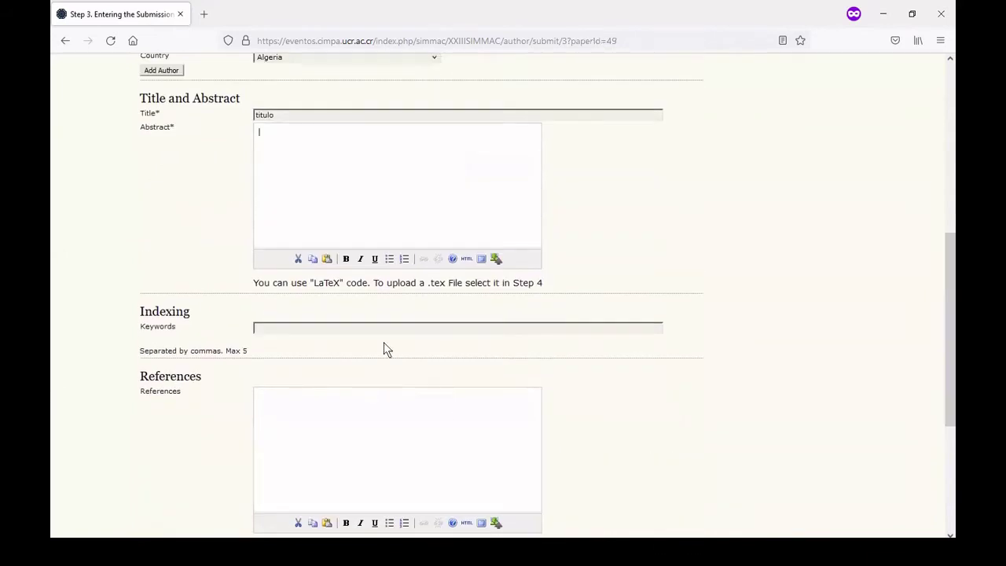
# Switch the metadata form language back to English, then save the metadata and continue to the supplementary files
pyautogui.moveTo(938, 328); pyautogui.dragTo(935, 188)
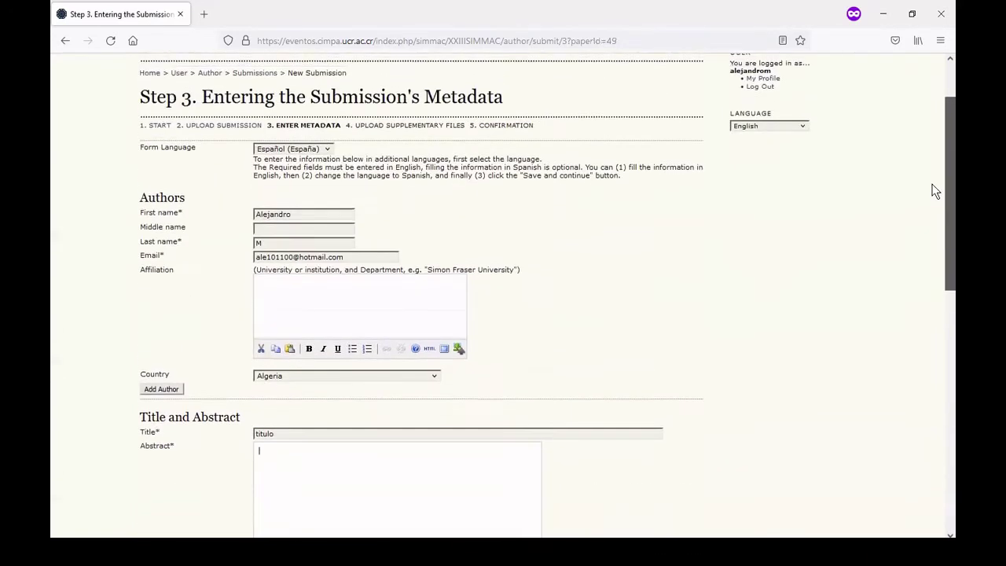
pyautogui.click(298, 151)
pyautogui.click(272, 163)
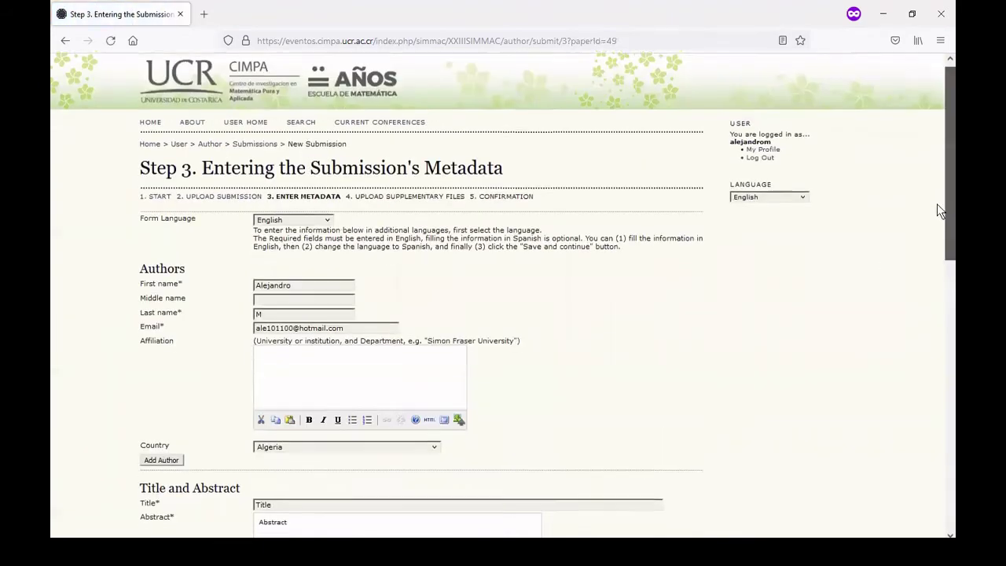
pyautogui.scroll(-3, 936, 204)
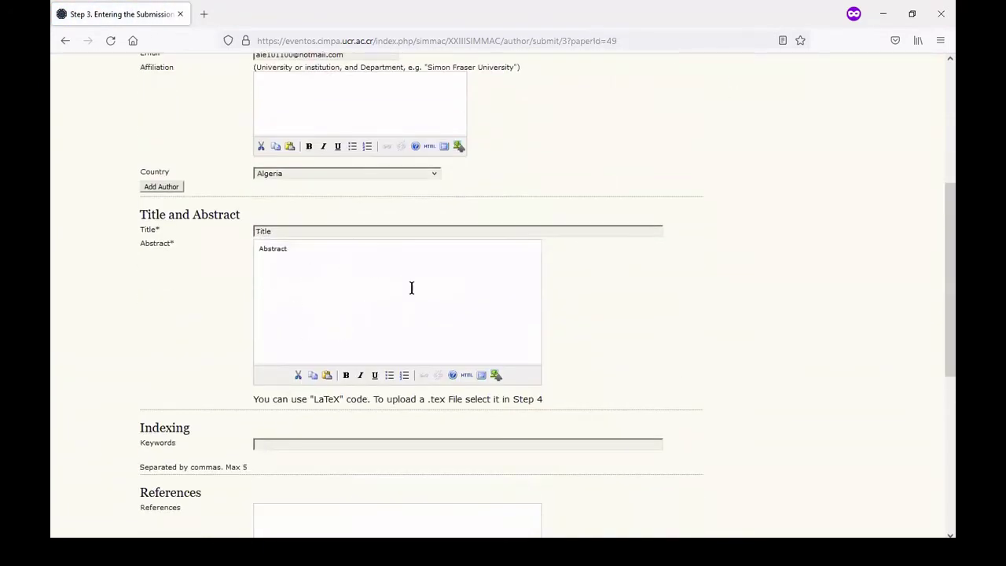
pyautogui.moveTo(947, 284); pyautogui.dragTo(947, 401)
pyautogui.click(170, 442)
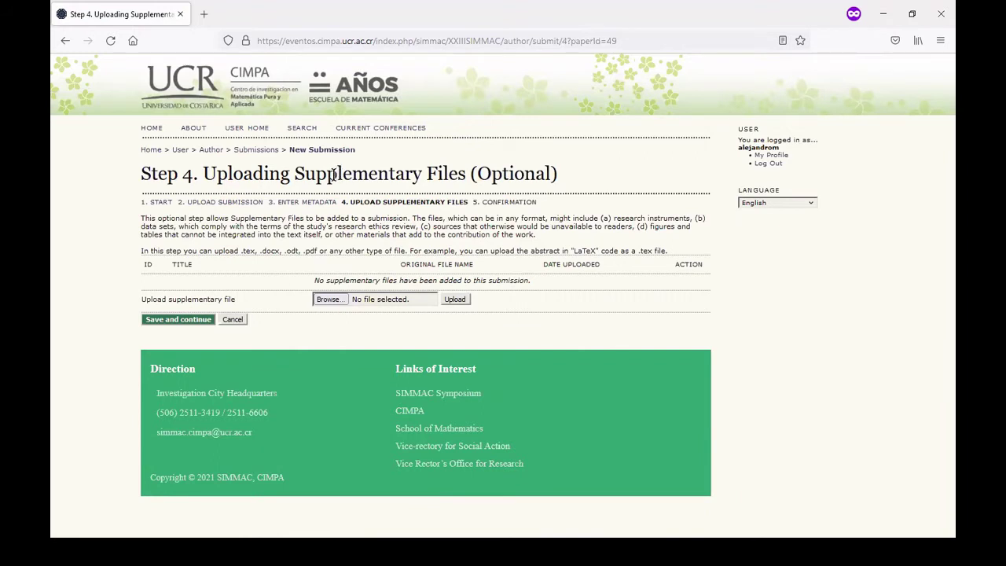
# Upload Archivo Final ma1003.tex as an optional supplementary file for the submission
pyautogui.doubleClick(505, 175)
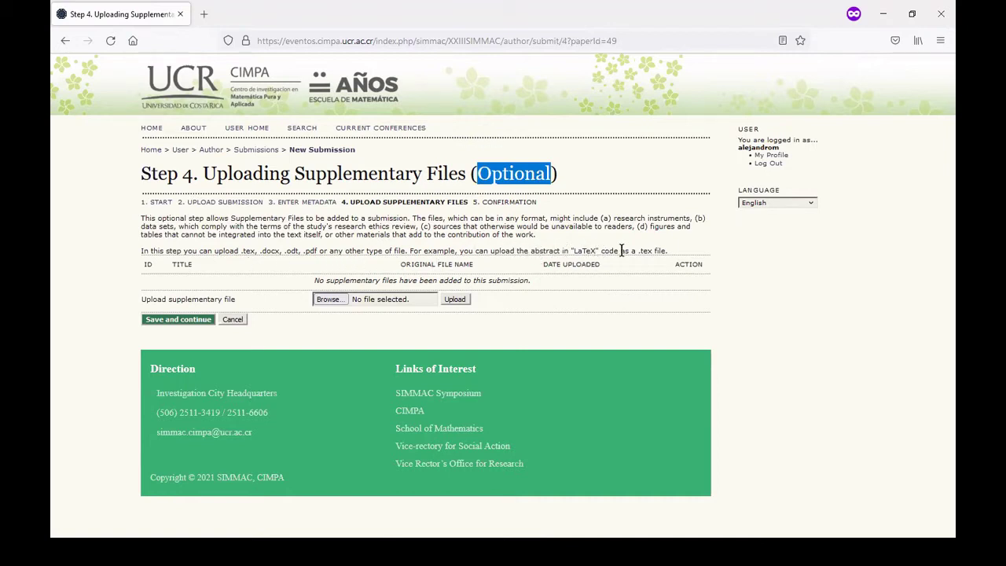
pyautogui.click(333, 299)
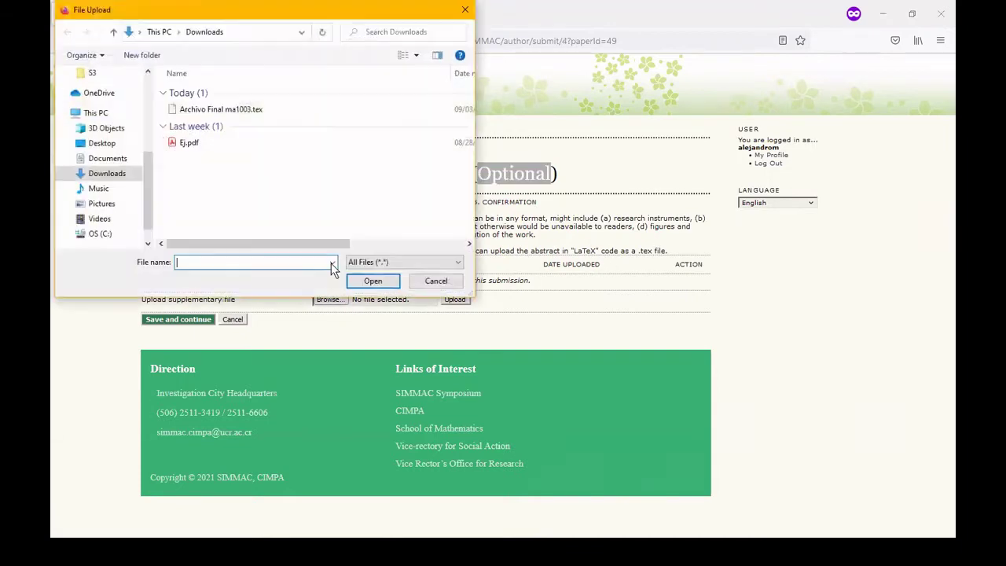
pyautogui.click(275, 113)
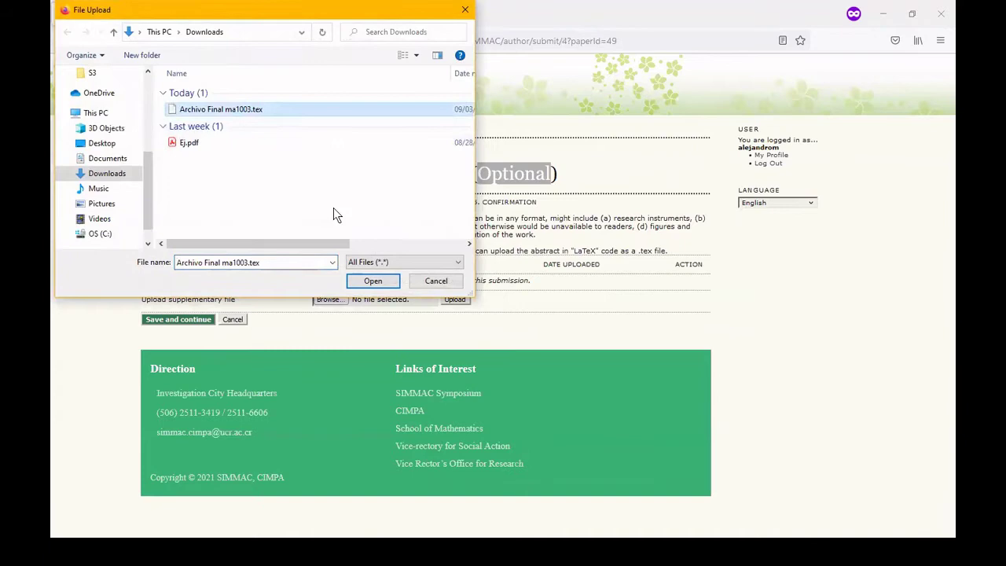
pyautogui.click(373, 282)
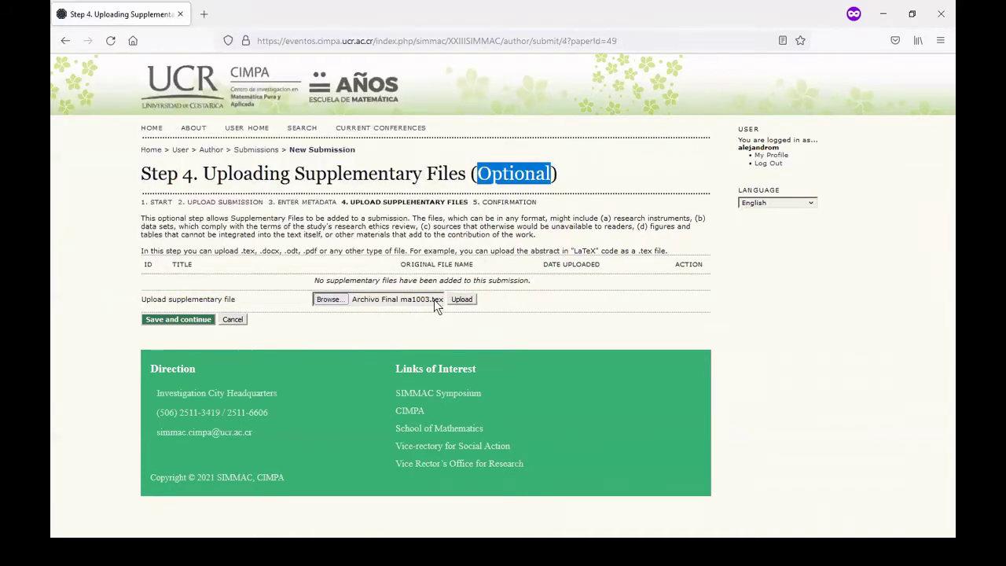
pyautogui.click(463, 299)
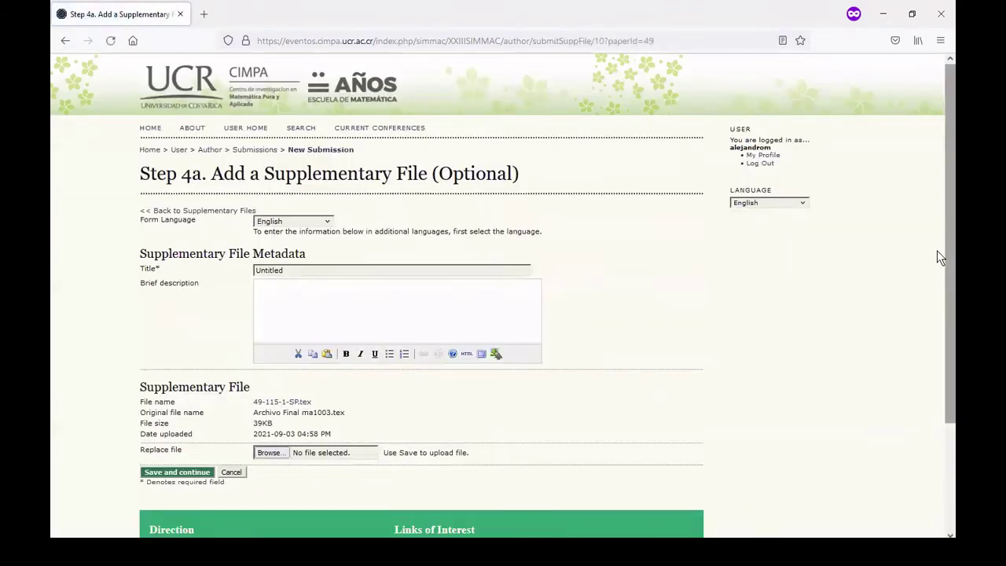
# Title the supplementary file "Asbtract" in the English form and save its metadata
pyautogui.scroll(-1, 476, 281)
pyautogui.doubleClick(377, 246)
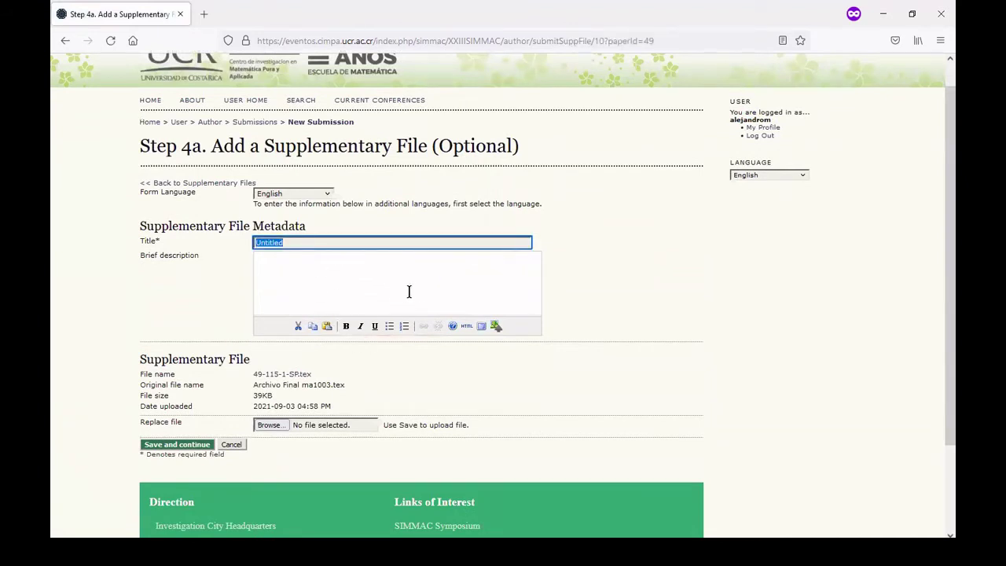
pyautogui.write('Asbtract')
pyautogui.click(317, 272)
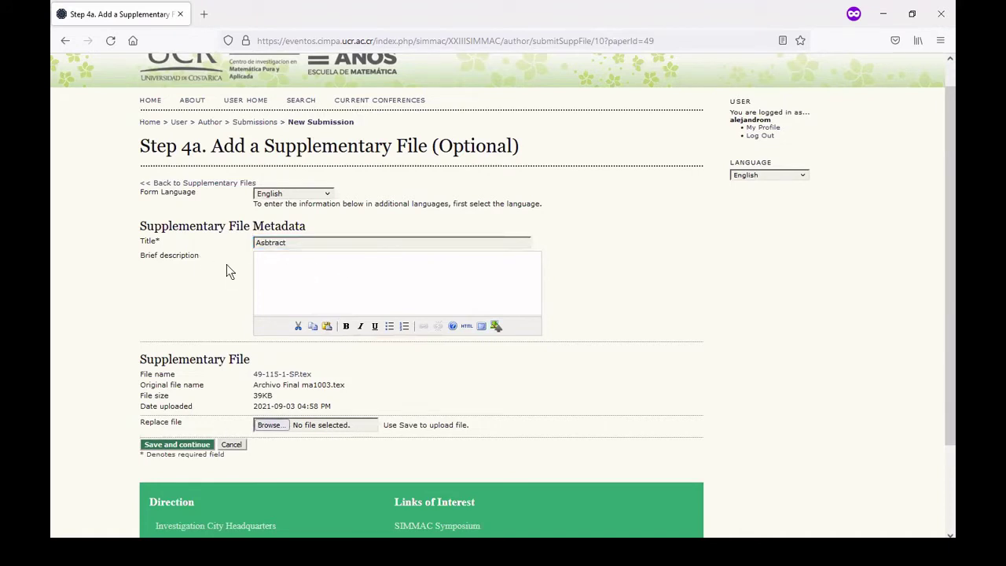
pyautogui.click(322, 194)
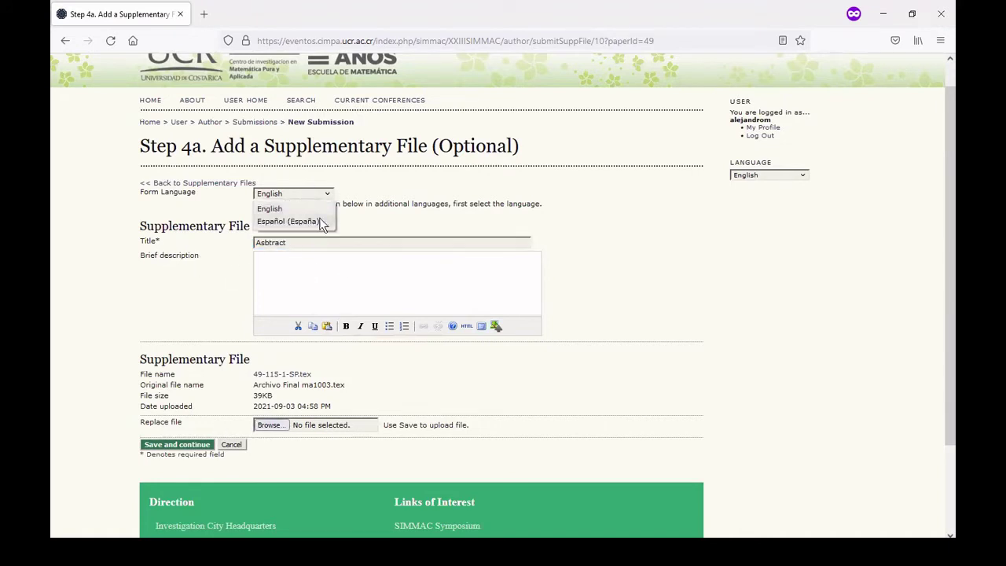
pyautogui.click(398, 227)
pyautogui.click(178, 445)
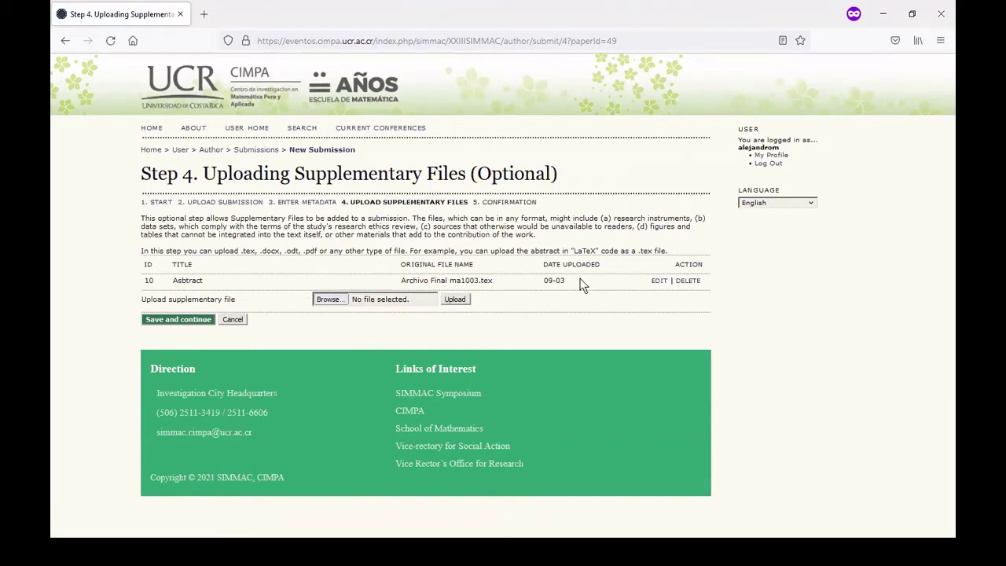
# Open the uploaded supplementary file's metadata for editing and return to the supplementary files list without changes
pyautogui.click(658, 281)
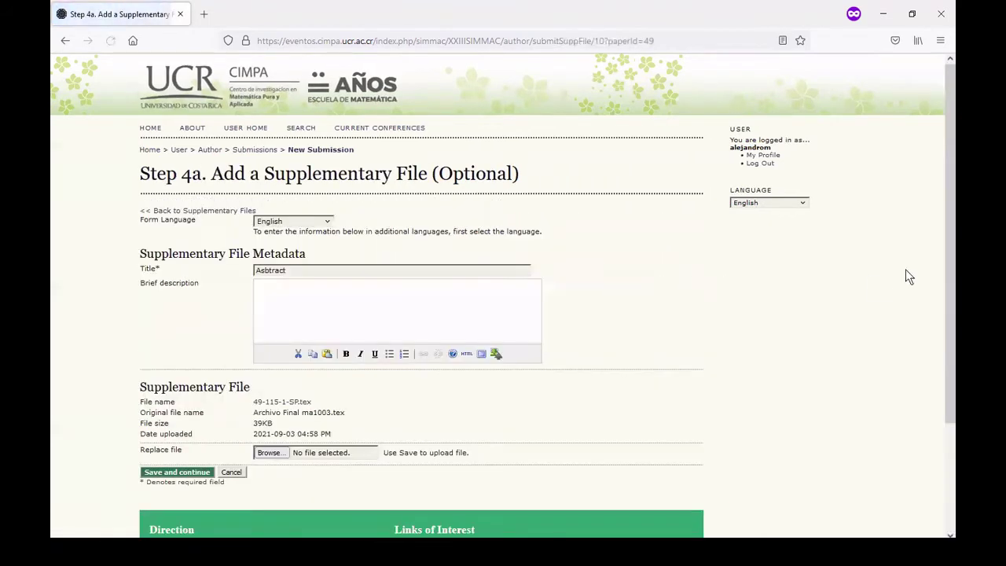
pyautogui.scroll(-1, 903, 283)
pyautogui.click(228, 423)
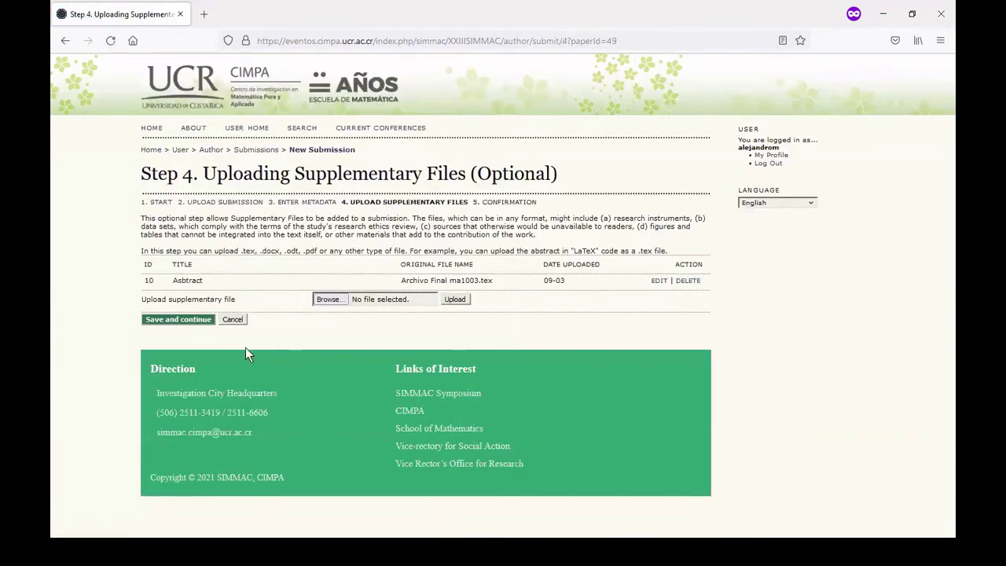
# Continue to the confirmation, finish the submission and open the Active Submissions list
pyautogui.click(177, 319)
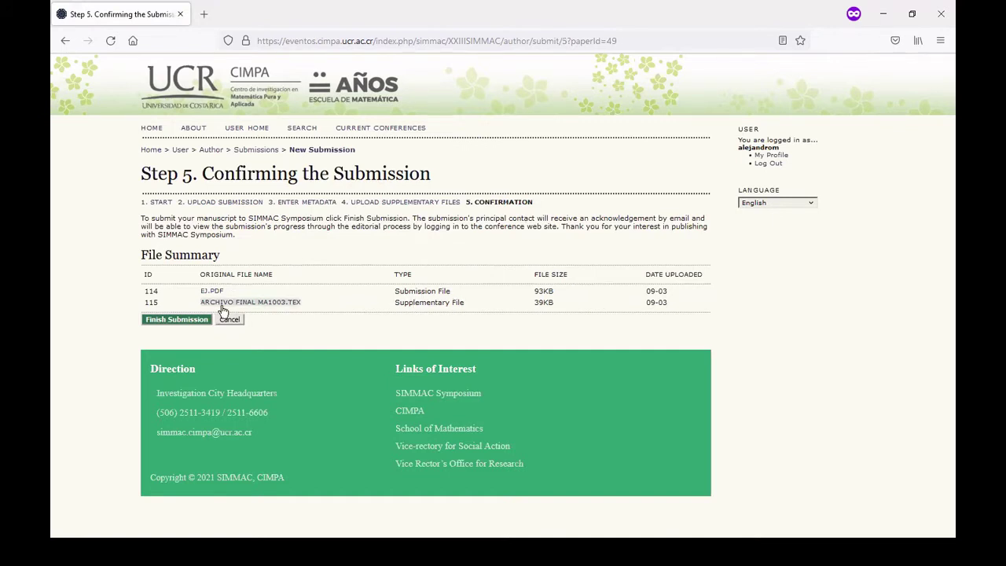
pyautogui.click(167, 324)
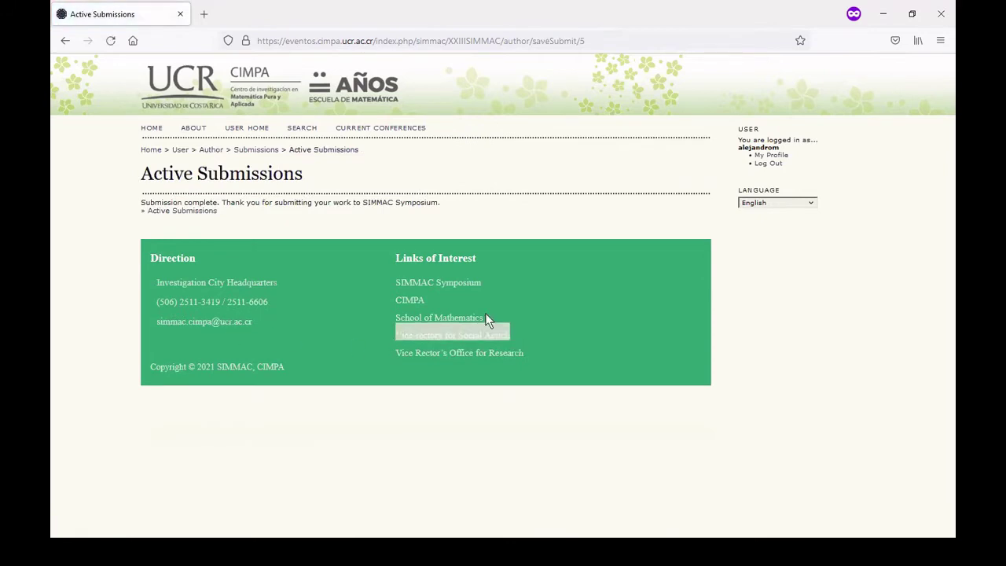
pyautogui.click(193, 212)
pyautogui.scroll(-1, 937, 206)
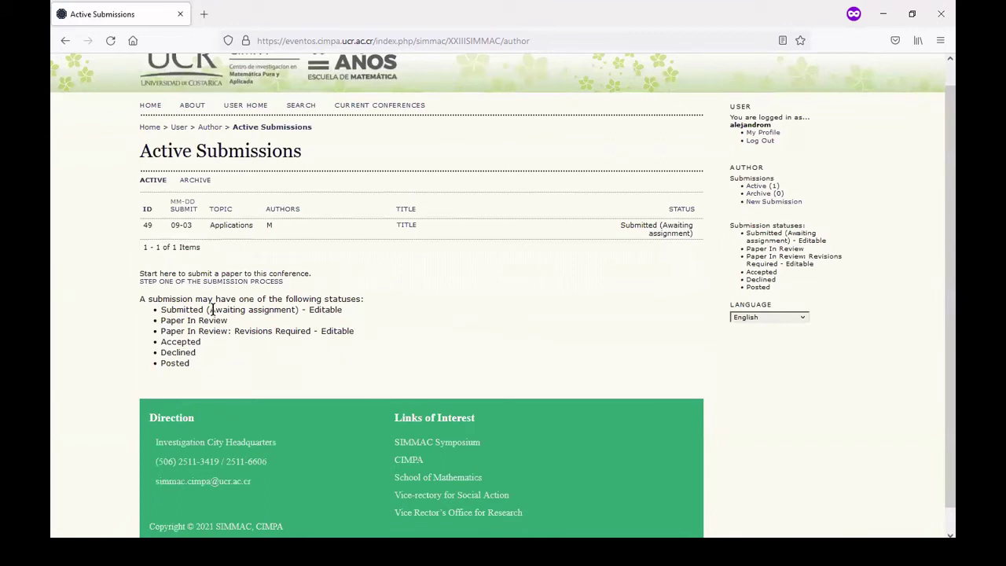
# Examine the possible submission statuses, especially Accepted, Declined, and which ones are marked Editable
pyautogui.doubleClick(329, 308)
pyautogui.doubleClick(190, 342)
pyautogui.doubleClick(188, 353)
pyautogui.moveTo(160, 330); pyautogui.dragTo(322, 331)
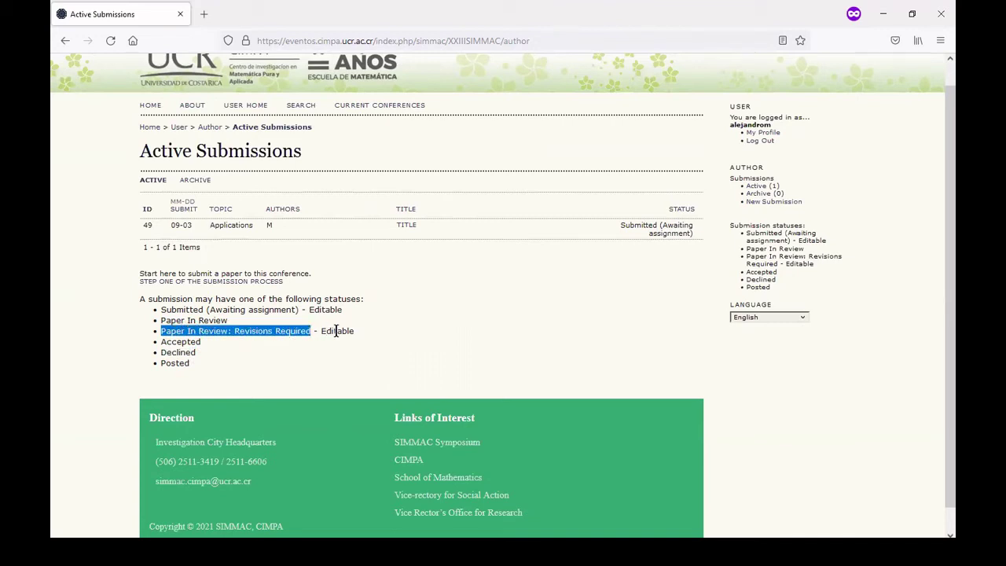
pyautogui.doubleClick(336, 331)
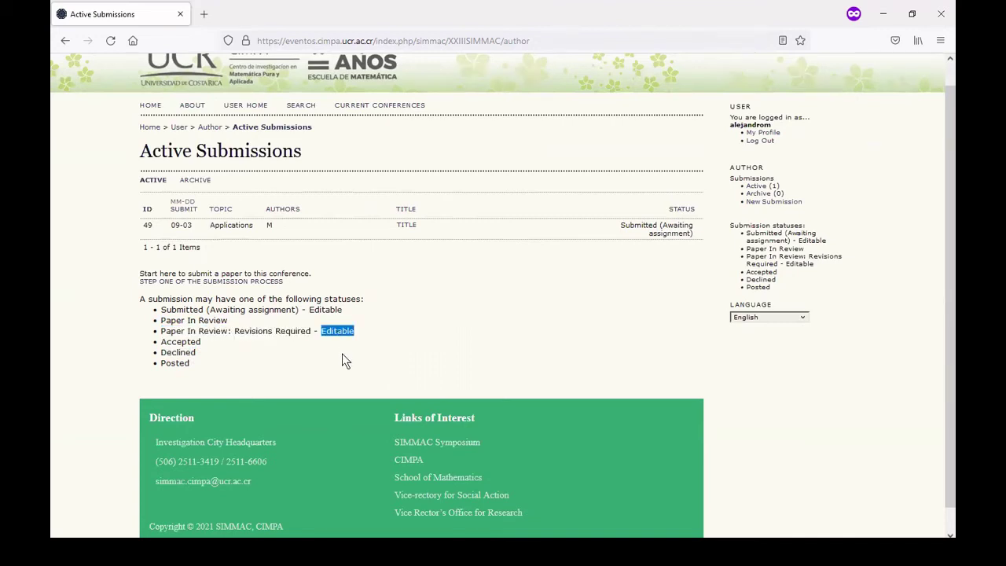
pyautogui.click(343, 359)
# Open the submitted paper's summary, view the form for adding a supplementary file and cancel it
pyautogui.click(408, 228)
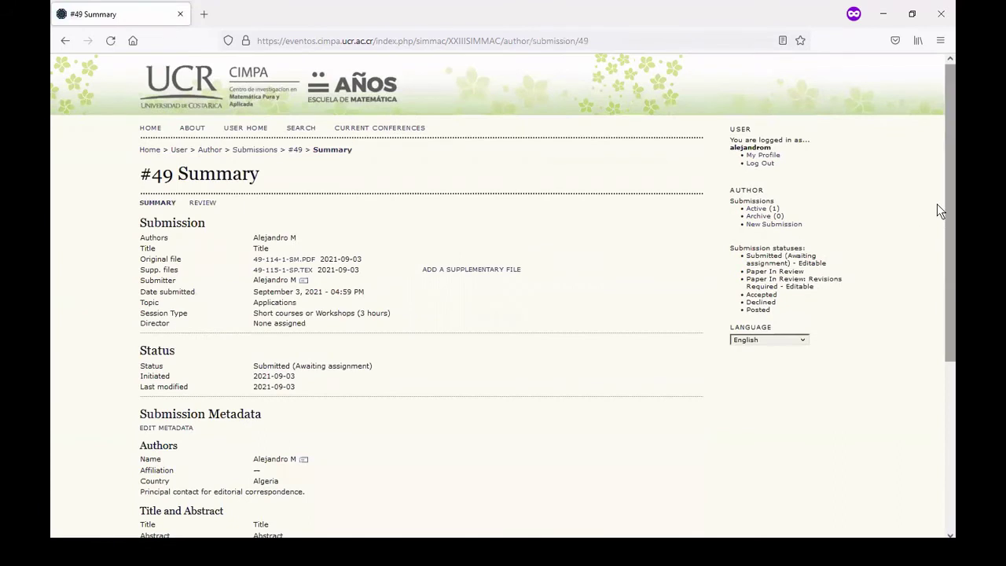
pyautogui.scroll(-1, 881, 256)
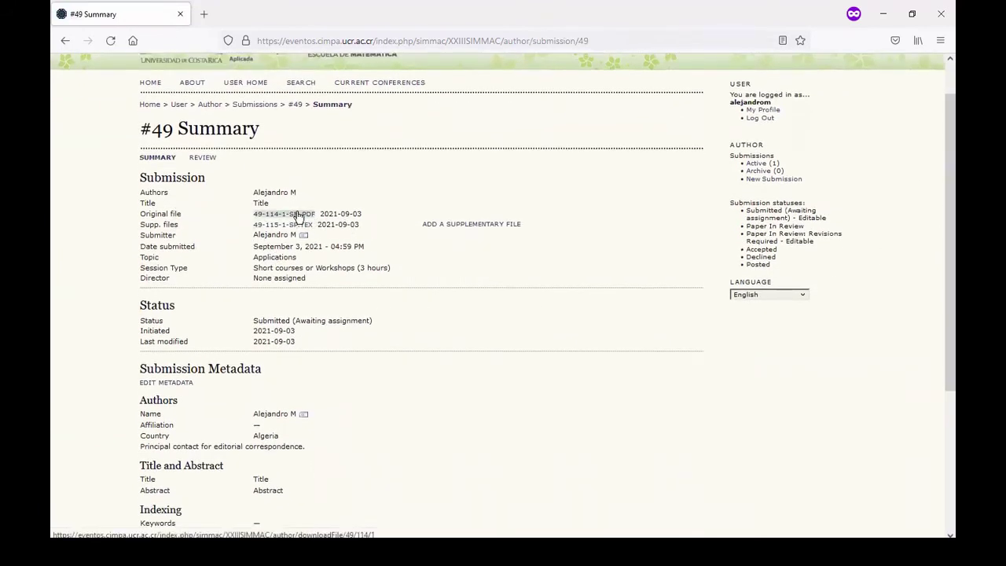
pyautogui.click(468, 225)
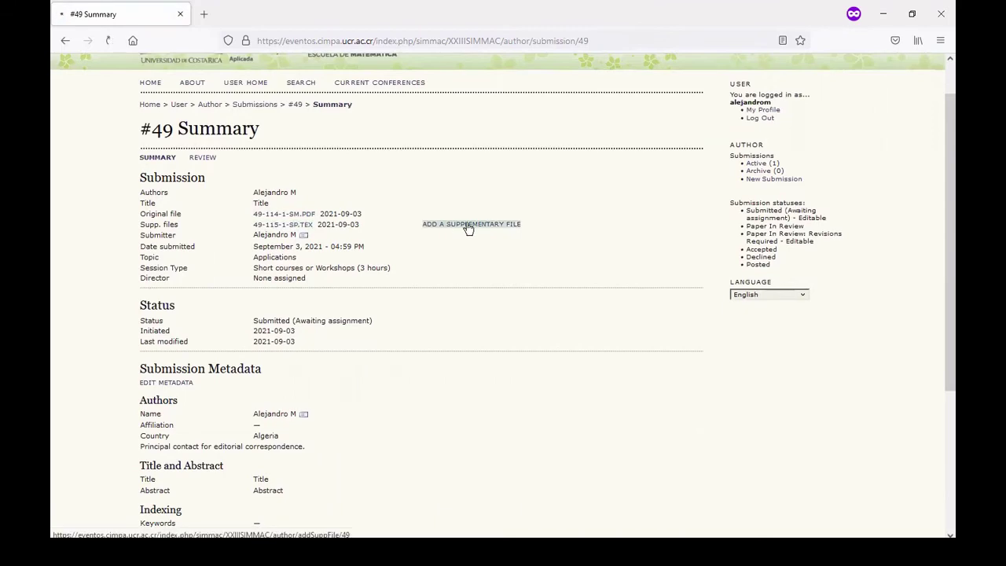
pyautogui.click(185, 423)
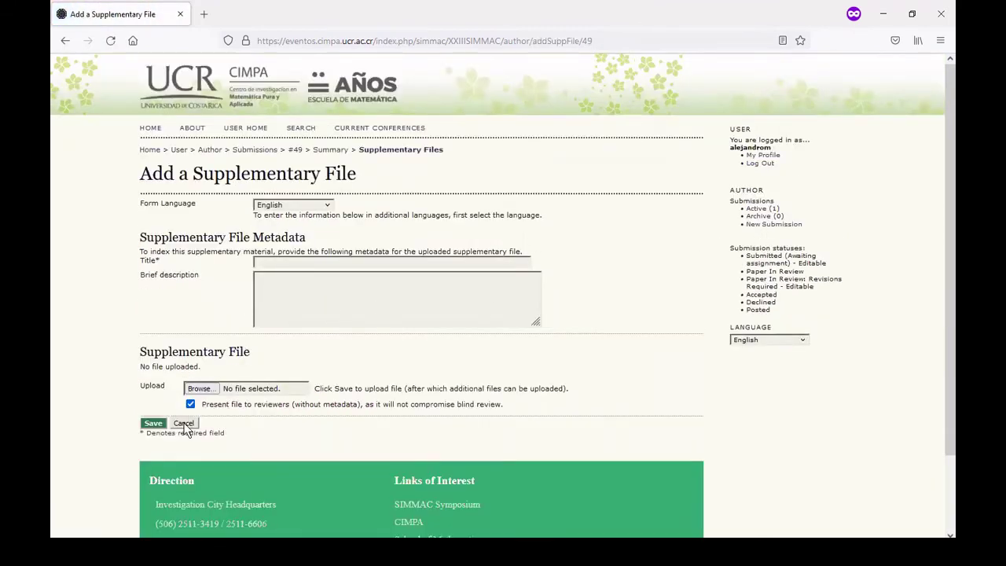
# View the submission's Edit Metadata form and return to the summary without changes
pyautogui.scroll(-2, 937, 330)
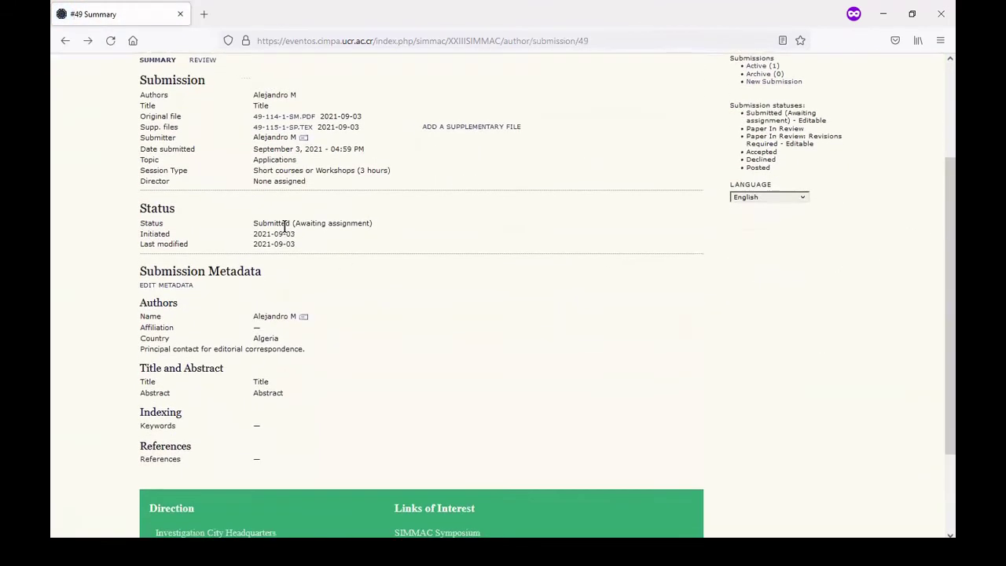
pyautogui.click(167, 286)
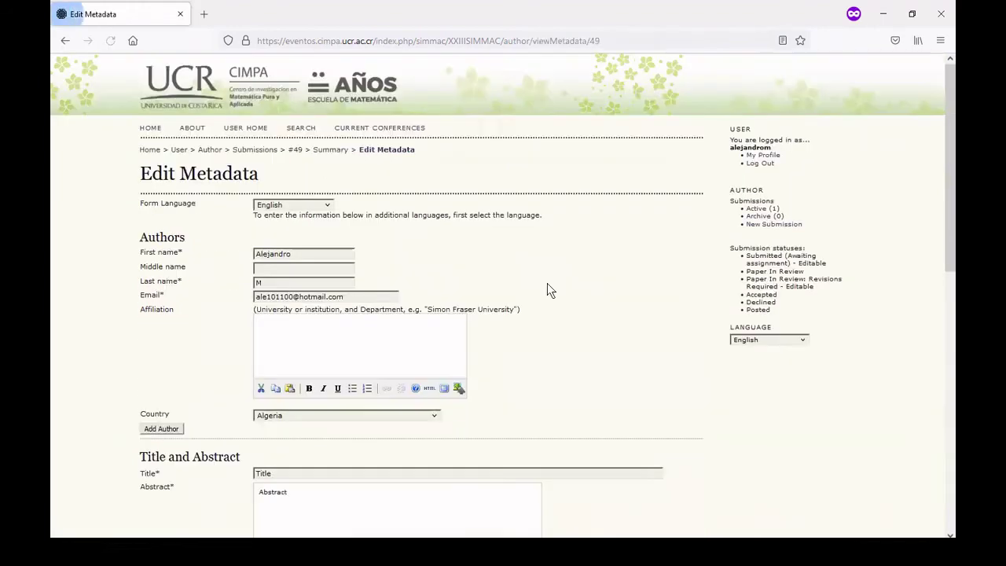
pyautogui.moveTo(938, 221); pyautogui.dragTo(938, 431)
pyautogui.click(220, 445)
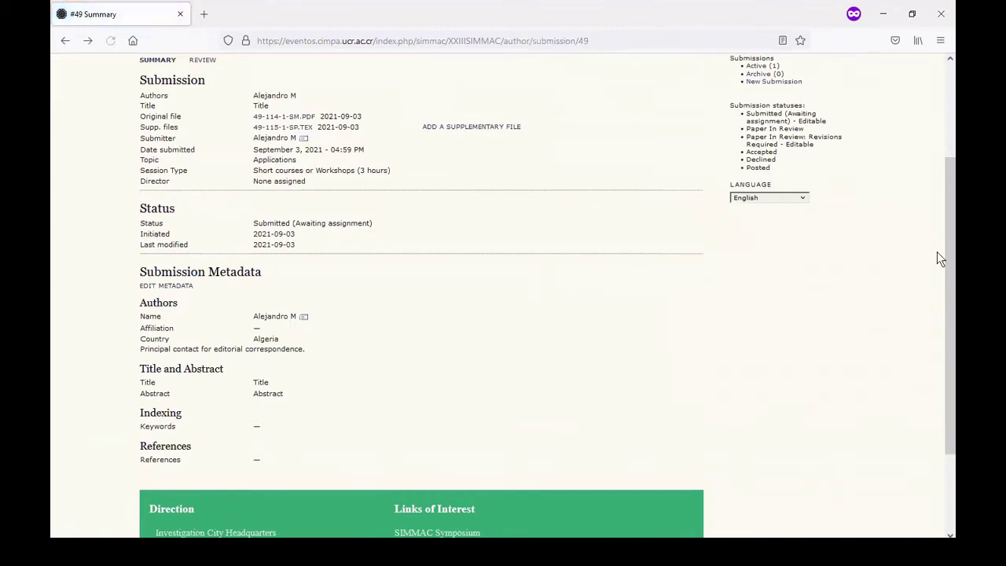
# Open the submission's Review page and examine its Peer Review and Director Decision sections
pyautogui.scroll(1, 414, 161)
pyautogui.click(202, 107)
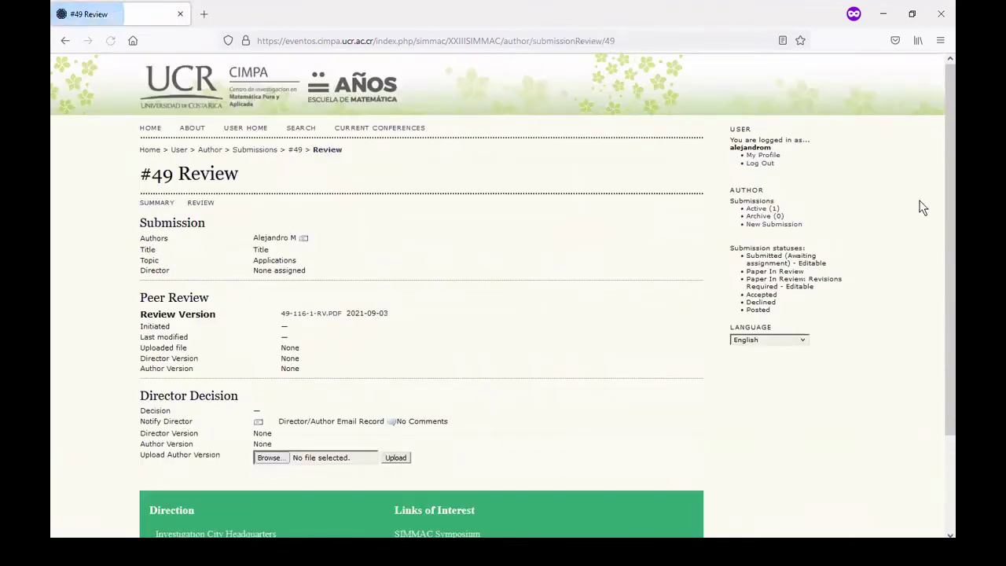
pyautogui.scroll(-1, 936, 189)
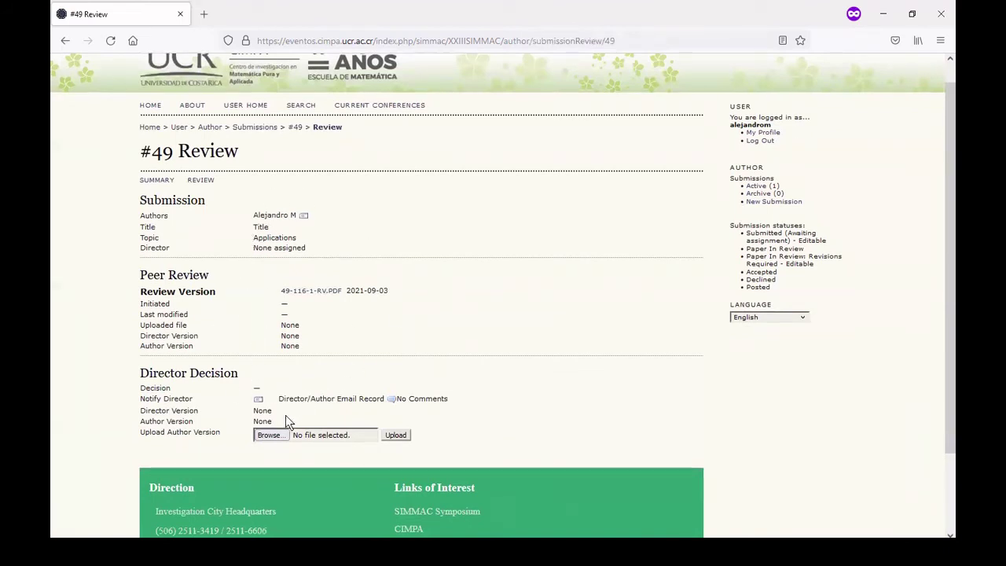
pyautogui.scroll(1, 938, 228)
# Reopen the active submissions from User Home and review the Accepted and Declined entries in the status list
pyautogui.click(245, 127)
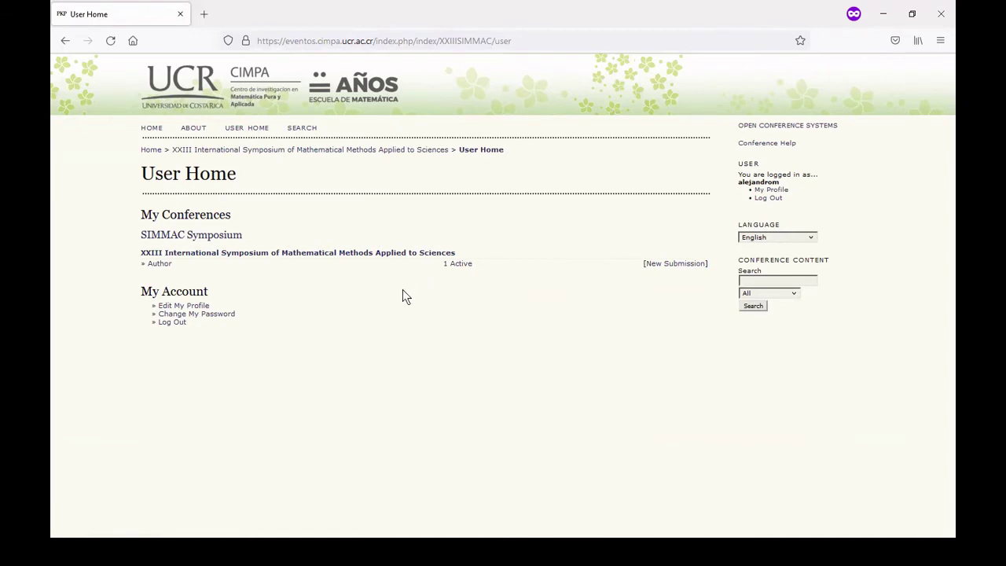
pyautogui.click(447, 267)
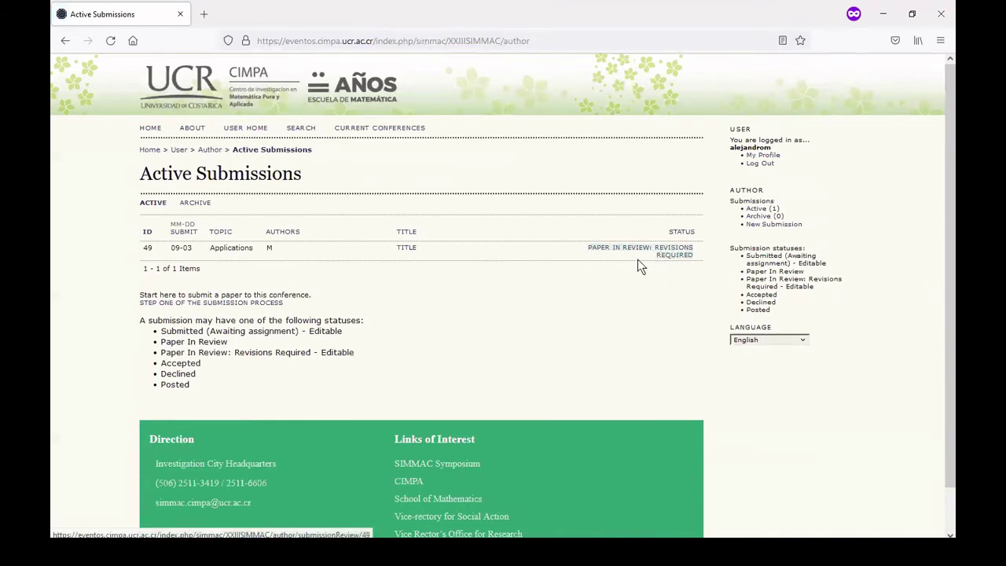
pyautogui.doubleClick(178, 365)
pyautogui.doubleClick(180, 375)
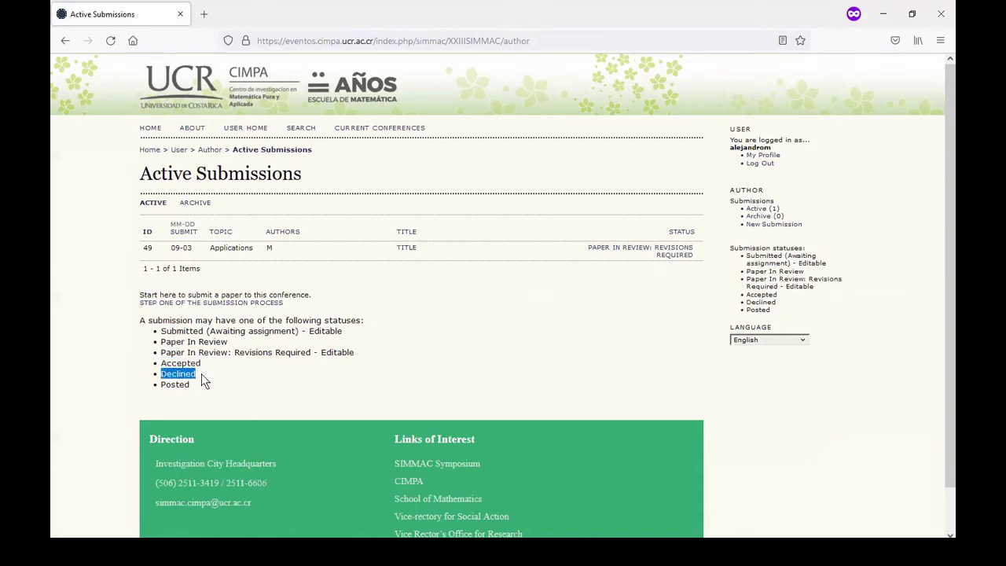
pyautogui.click(248, 354)
# Open the paper's review page from its revisions-required status and examine the Director Version entry under Director Decision
pyautogui.click(617, 253)
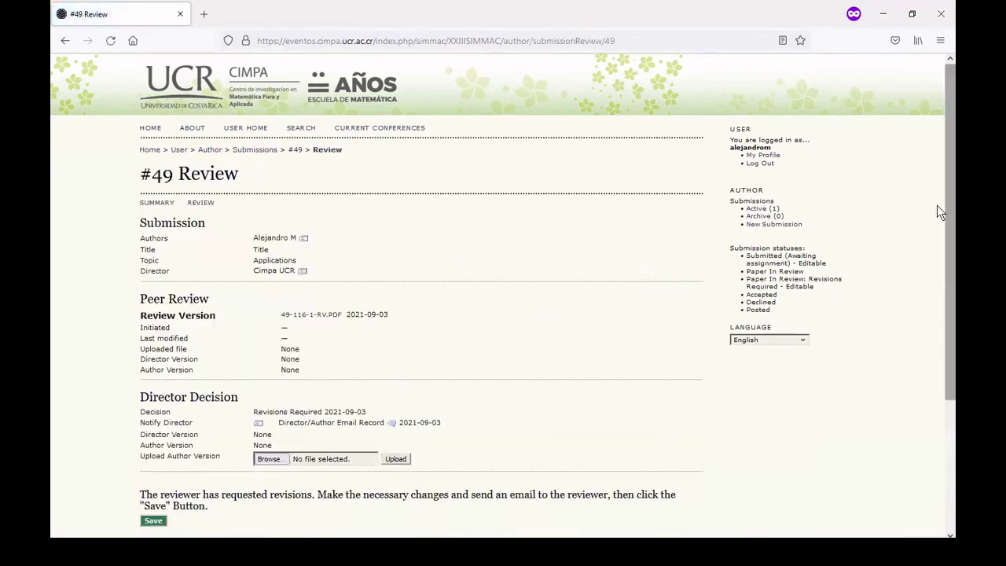
pyautogui.moveTo(937, 205); pyautogui.dragTo(937, 248)
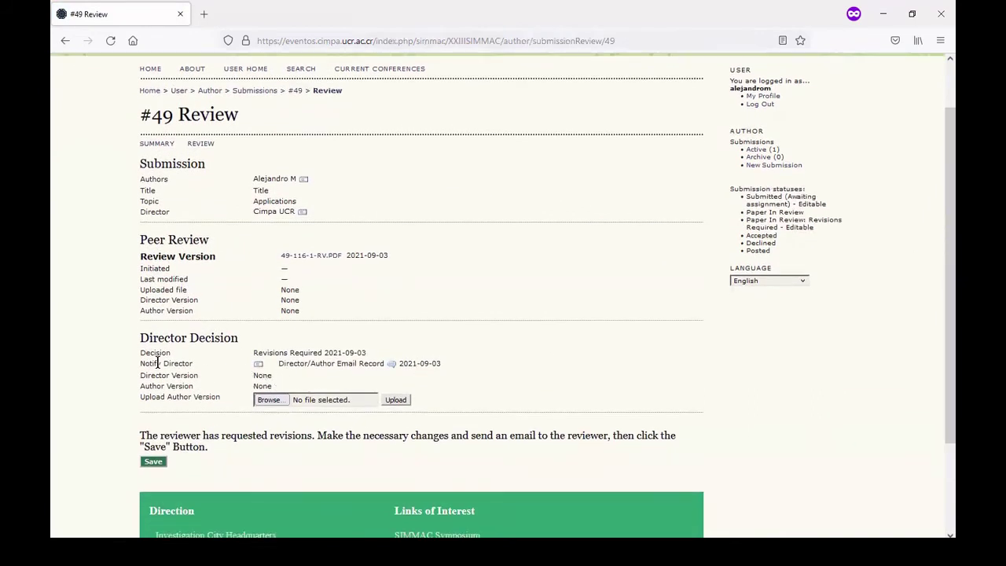
pyautogui.moveTo(141, 375); pyautogui.dragTo(261, 377)
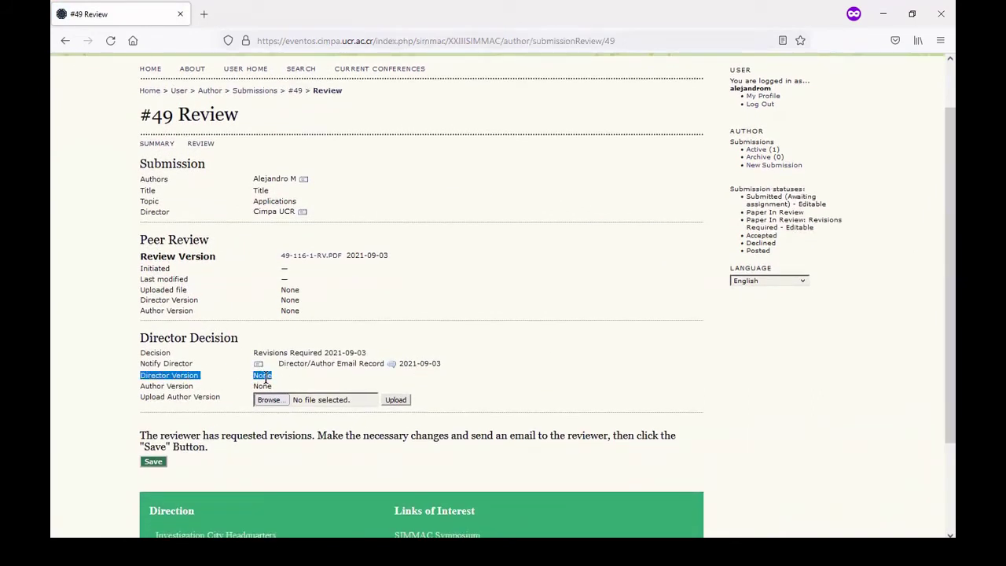
# View and cancel the Notify Director email form, and read the Director/Author correspondence about the requested revisions before closing it
pyautogui.click(255, 376)
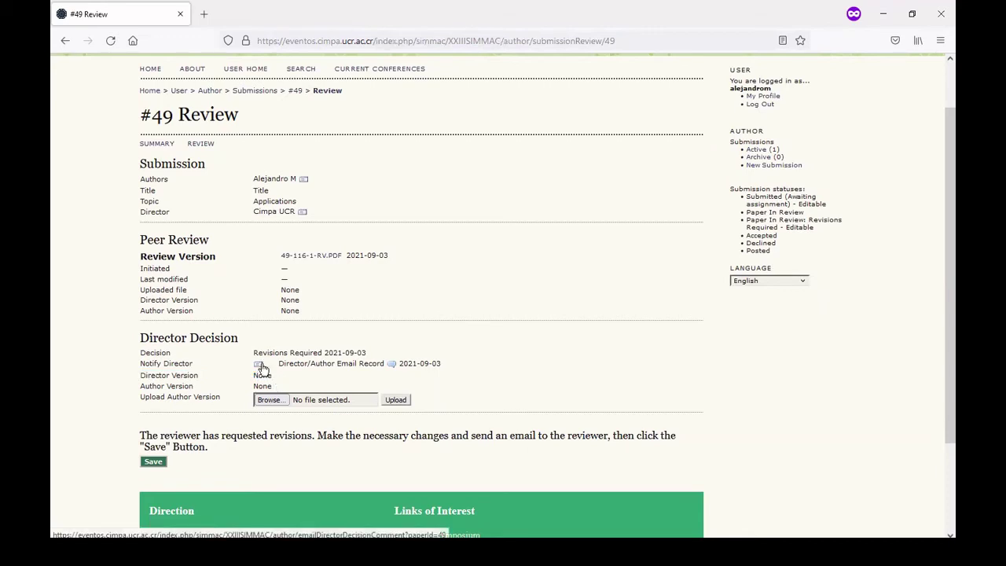
pyautogui.click(259, 366)
pyautogui.click(183, 452)
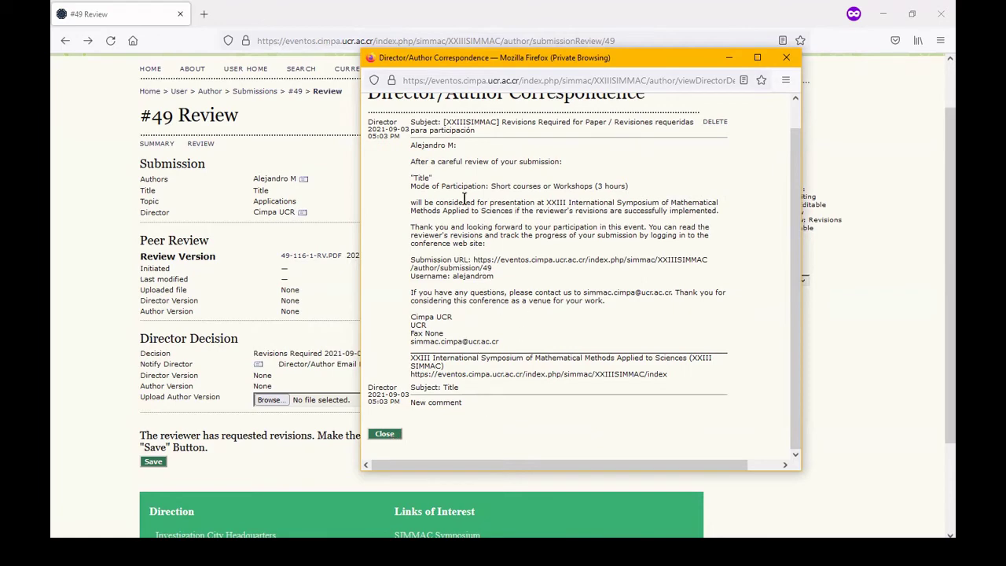
pyautogui.click(383, 434)
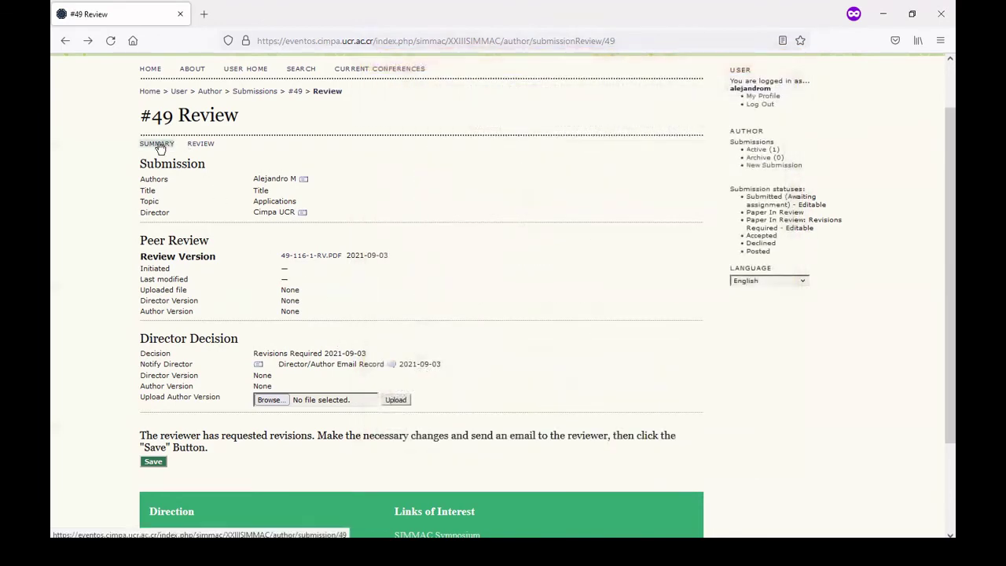
# Open the submission's Summary page and examine its files, Status and Submission Metadata sections
pyautogui.click(157, 145)
pyautogui.scroll(-3, 936, 224)
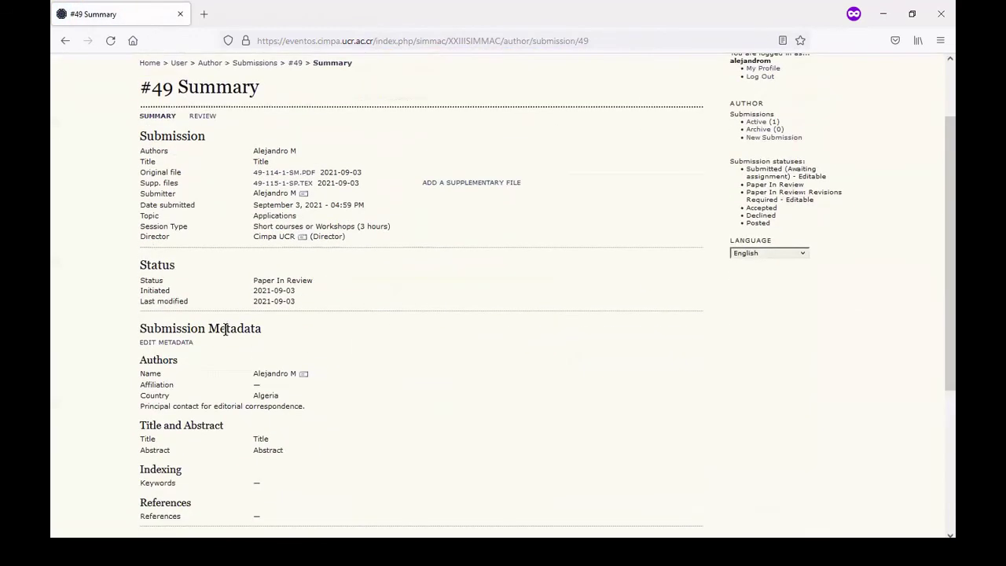
pyautogui.scroll(-1, 911, 343)
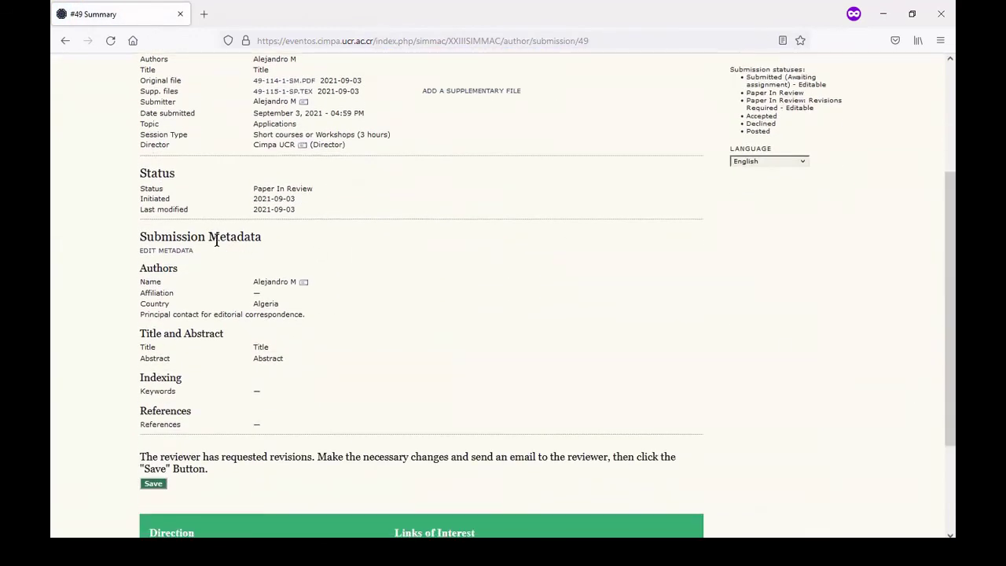
pyautogui.scroll(2, 936, 218)
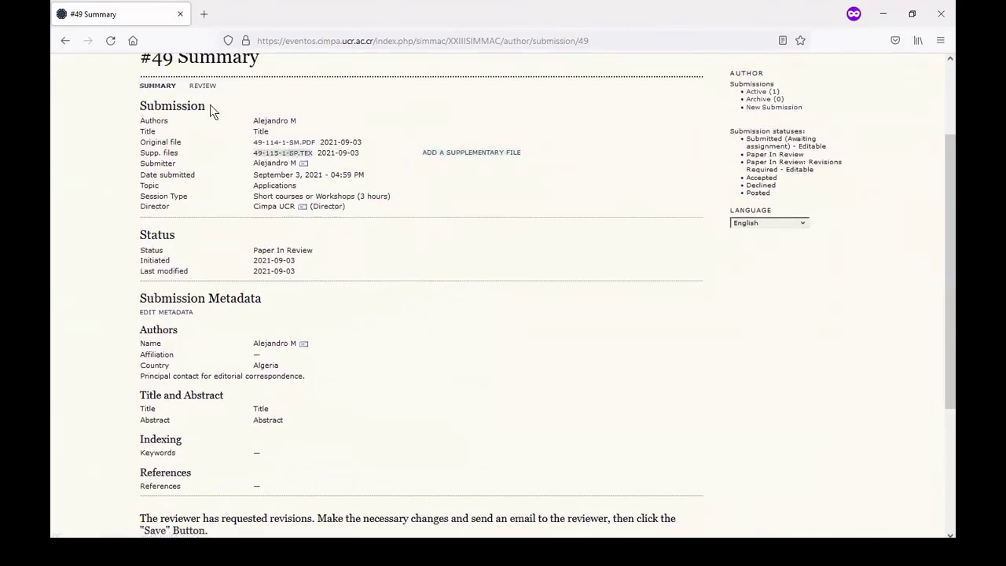
# Return to the submission's Review page and upload Ej.pdf as the author version under Director Decision
pyautogui.click(202, 86)
pyautogui.scroll(-3, 935, 299)
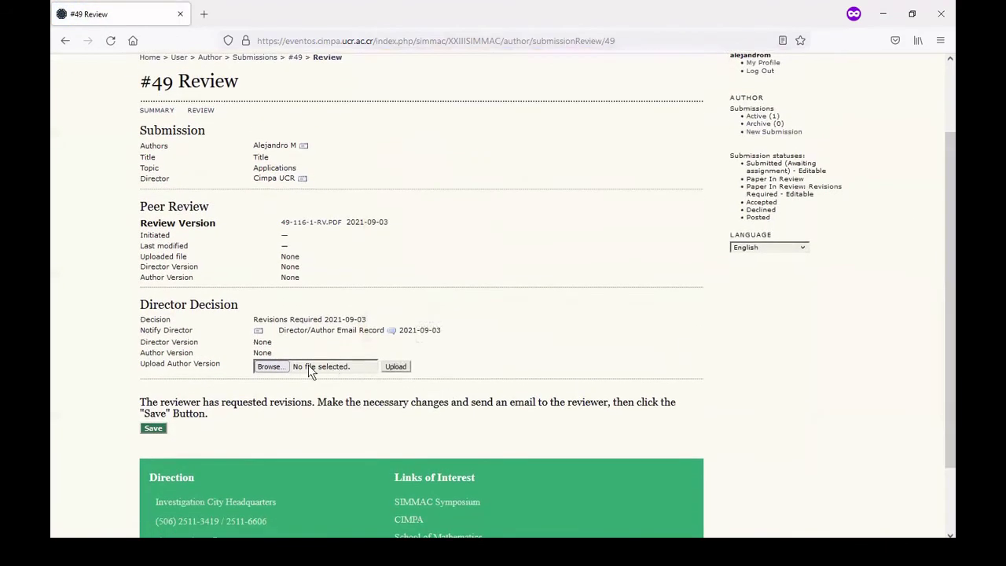
pyautogui.click(268, 366)
pyautogui.doubleClick(191, 110)
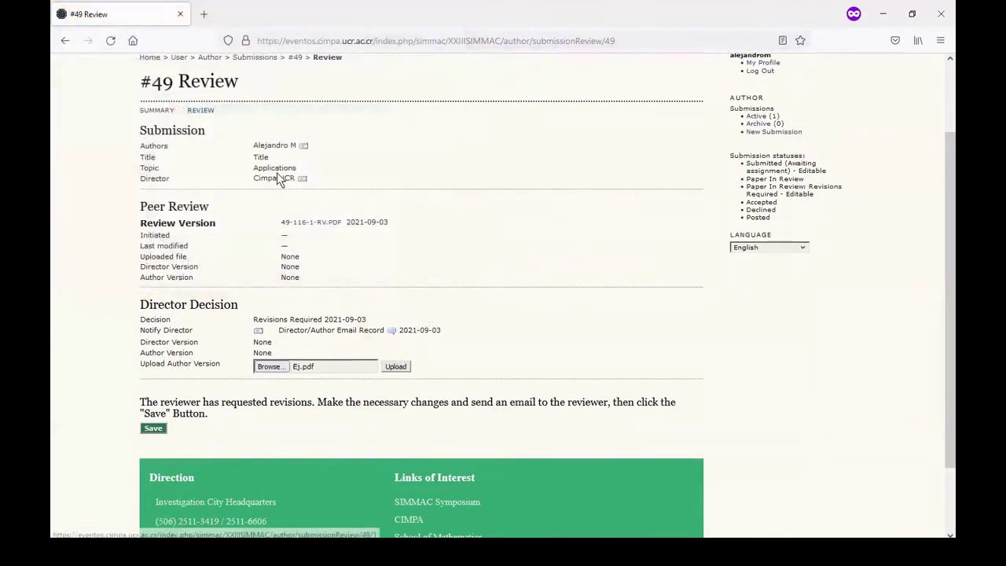
pyautogui.click(395, 366)
pyautogui.click(385, 314)
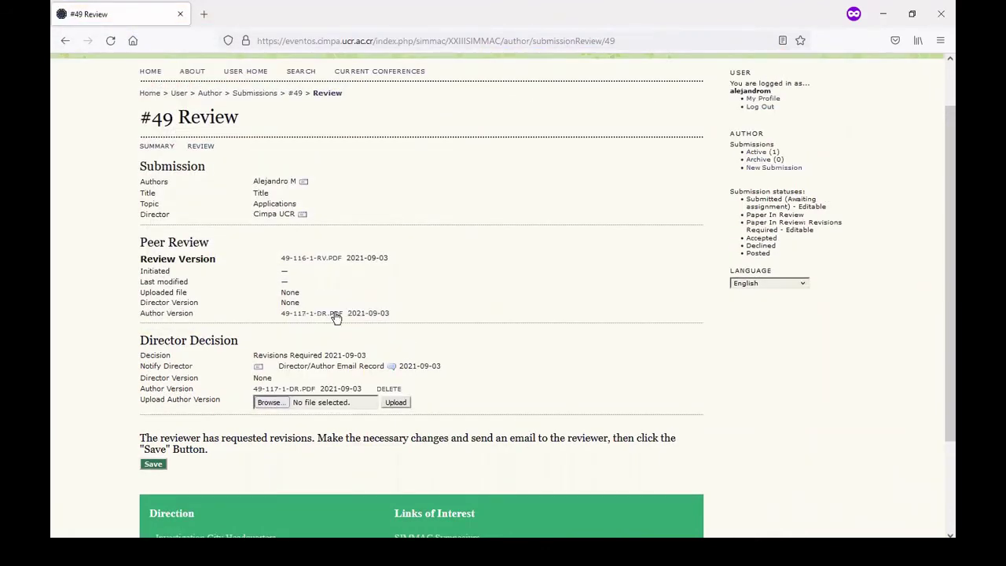
# Highlight the Editable notes beside the entries in the submission statuses list
pyautogui.doubleClick(813, 207)
pyautogui.doubleClick(798, 230)
pyautogui.click(425, 278)
# Draft a Notify Director email with the body "I made the required changes" and cancel it without sending
pyautogui.scroll(-1, 485, 356)
pyautogui.click(257, 327)
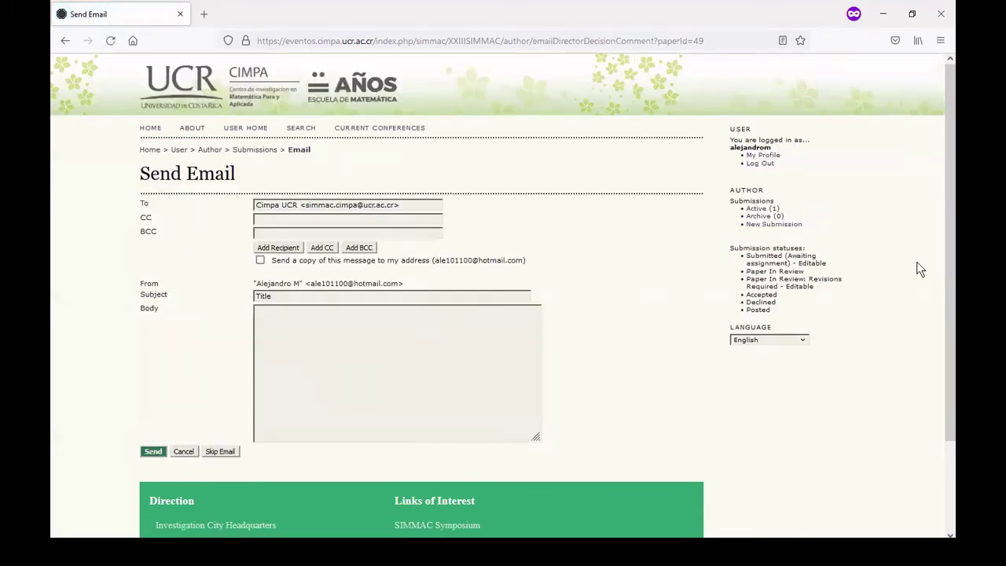
pyautogui.click(300, 335)
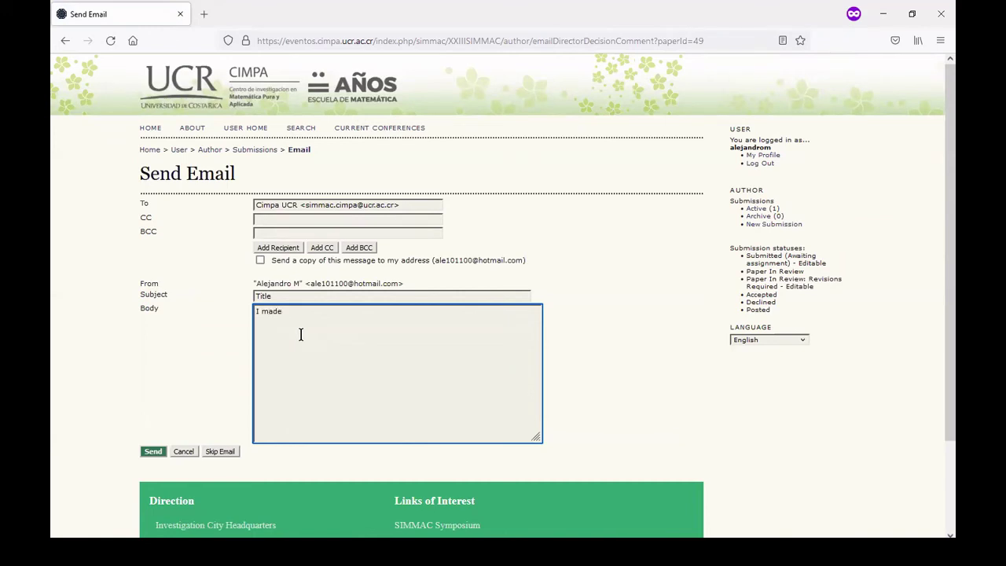
pyautogui.write('I made the required chanegs')
pyautogui.write('ges')
pyautogui.doubleClick(345, 206)
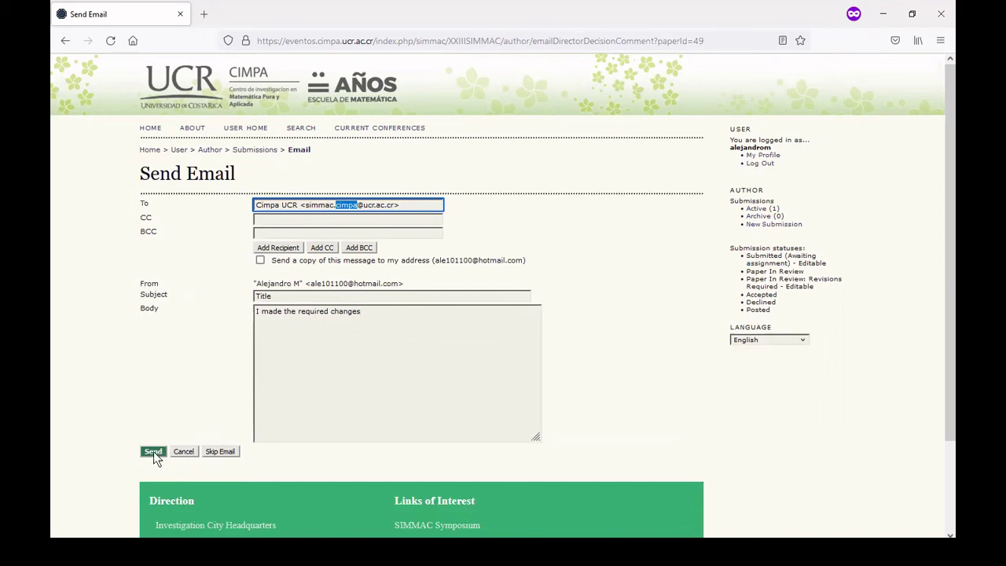
pyautogui.click(181, 454)
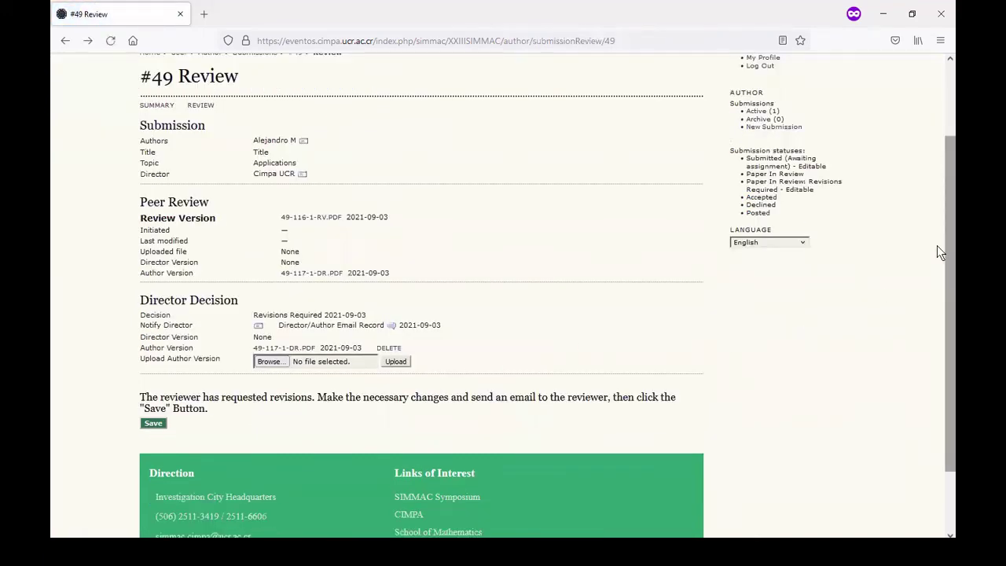
# Save the requested revisions on the Review page to return the paper for review
pyautogui.scroll(-1, 936, 260)
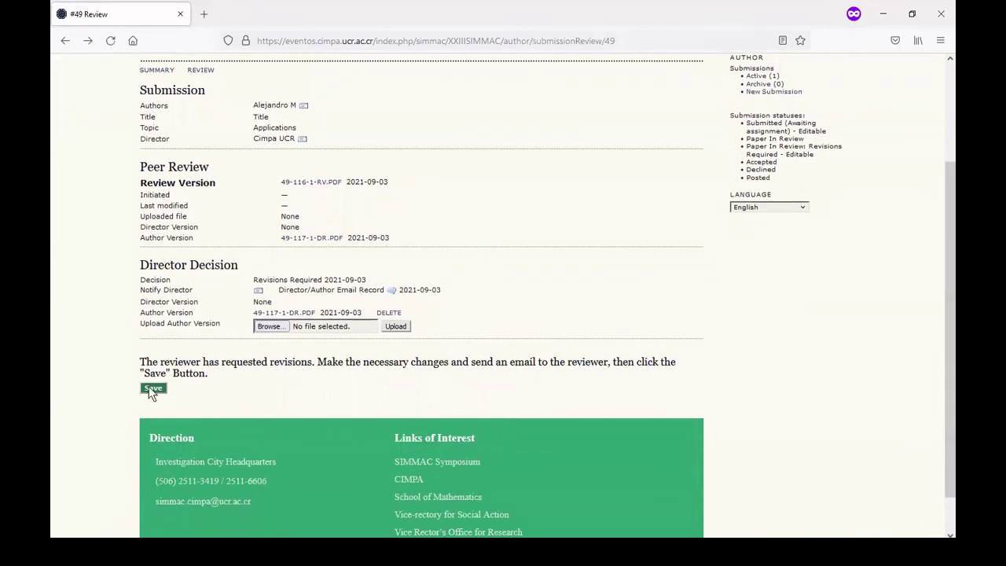
pyautogui.scroll(2, 936, 346)
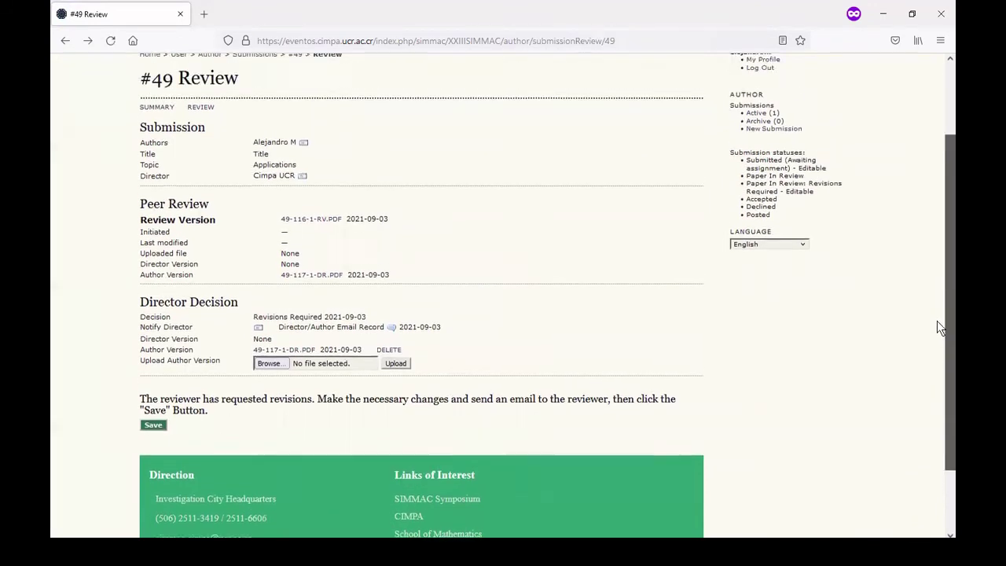
pyautogui.click(153, 443)
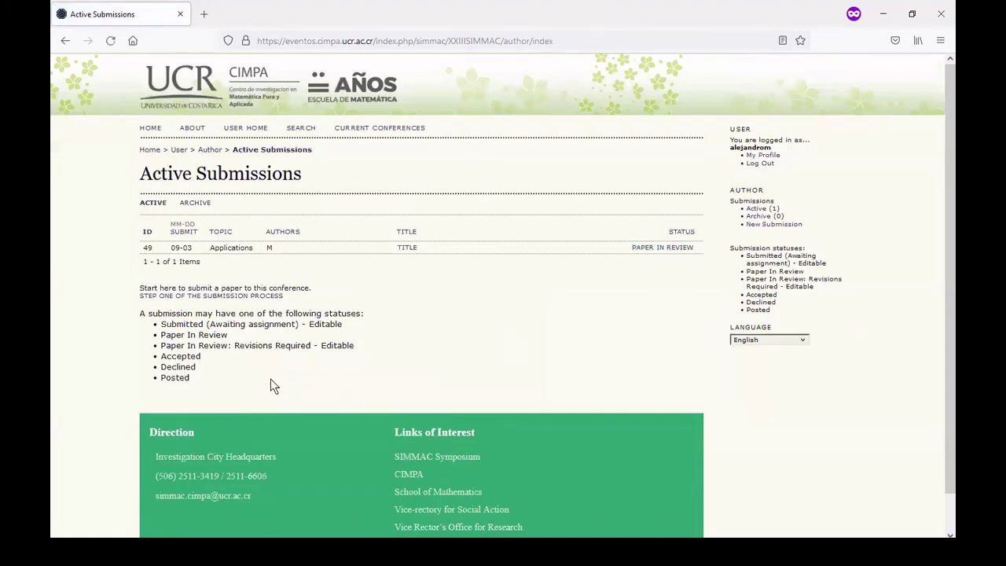
# Compare the Paper In Review and Revisions Required entries in the list of submission statuses
pyautogui.doubleClick(333, 345)
pyautogui.moveTo(161, 334); pyautogui.dragTo(222, 336)
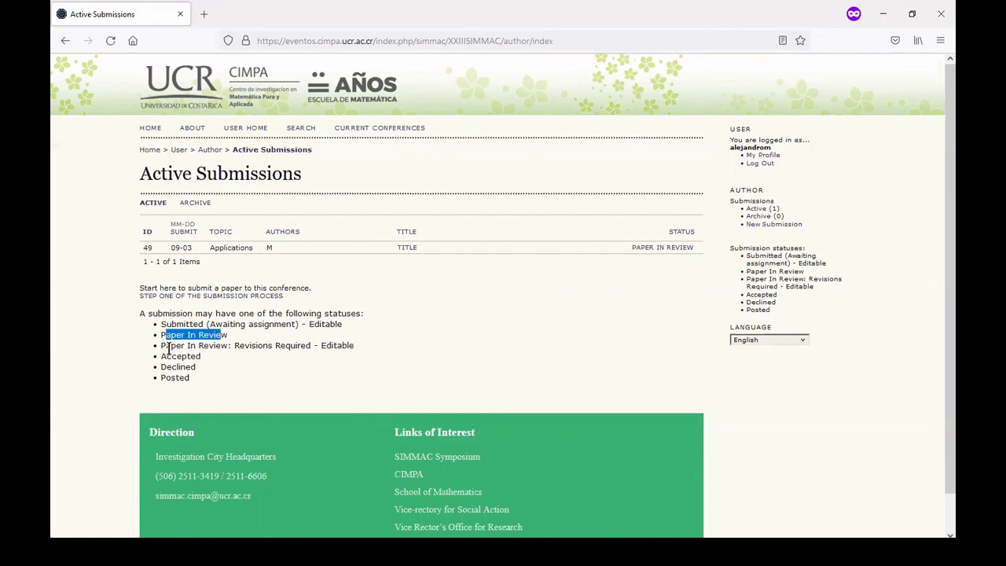
pyautogui.doubleClick(252, 345)
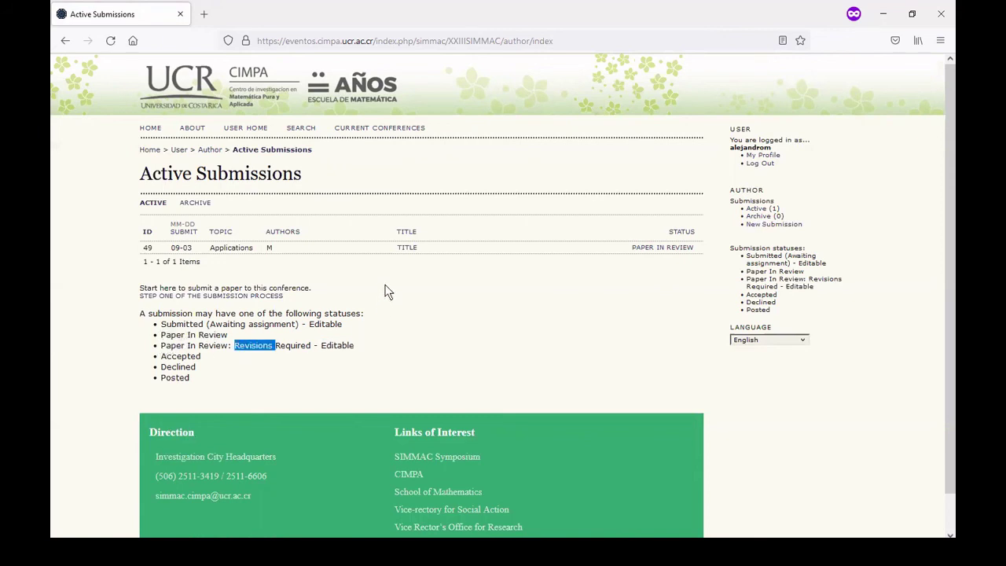
# Open the paper from Active Submissions and examine its Summary and Review pages
pyautogui.click(404, 250)
pyautogui.scroll(-3, 938, 281)
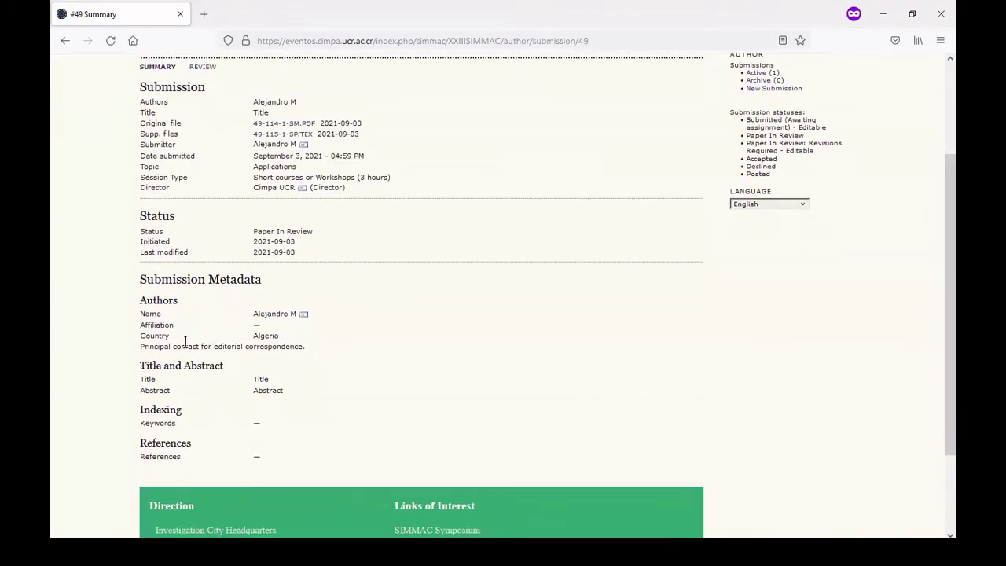
pyautogui.scroll(1, 937, 325)
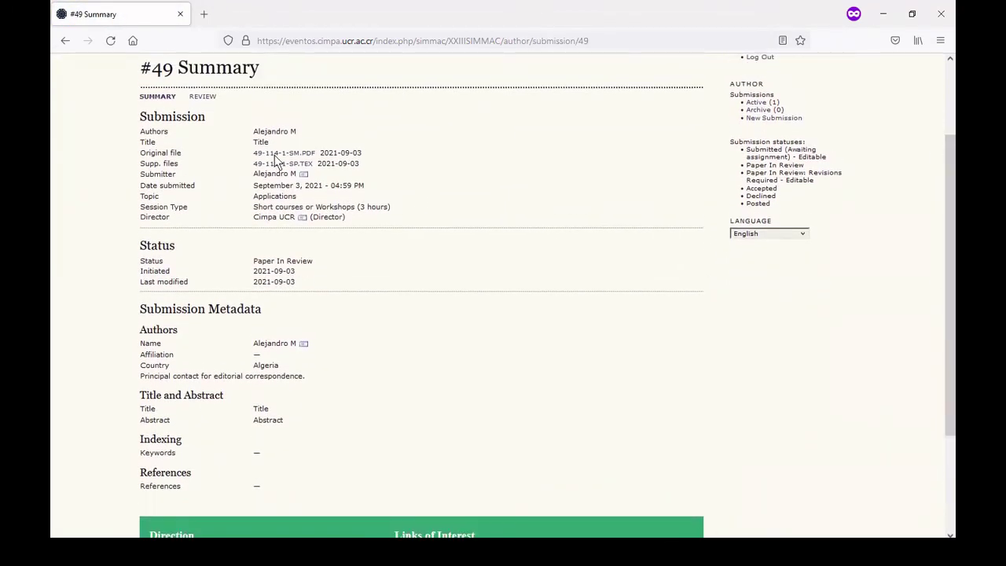
pyautogui.click(202, 98)
pyautogui.scroll(-1, 469, 389)
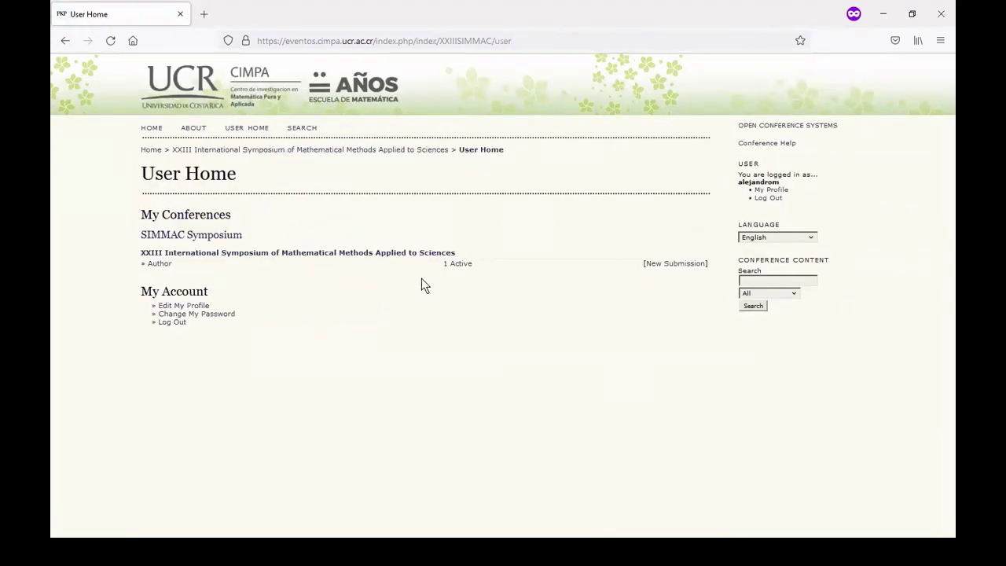
# Reopen the active submissions from User Home and view the paper's Summary page to check its status
pyautogui.click(460, 264)
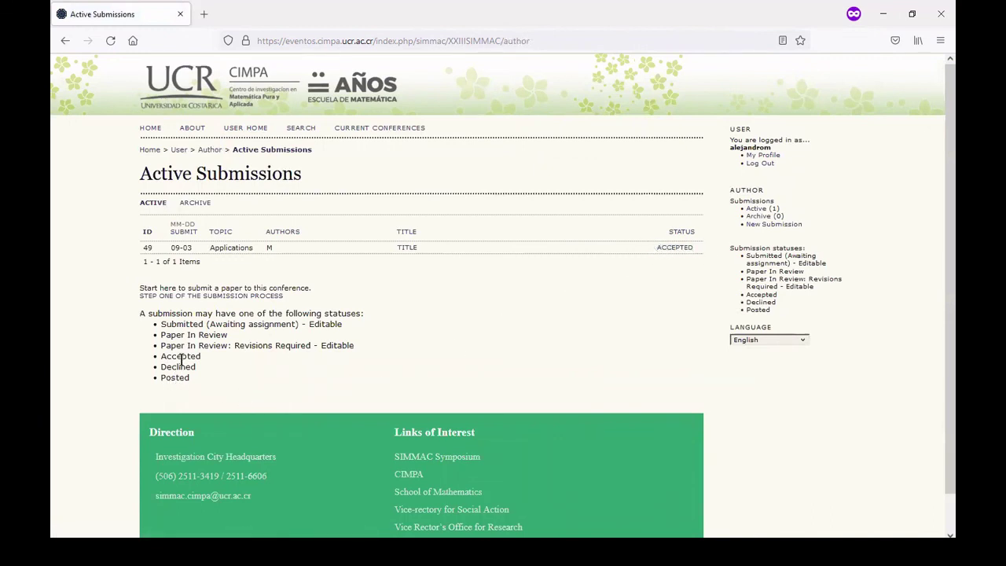
pyautogui.click(407, 247)
pyautogui.moveTo(938, 231); pyautogui.dragTo(937, 272)
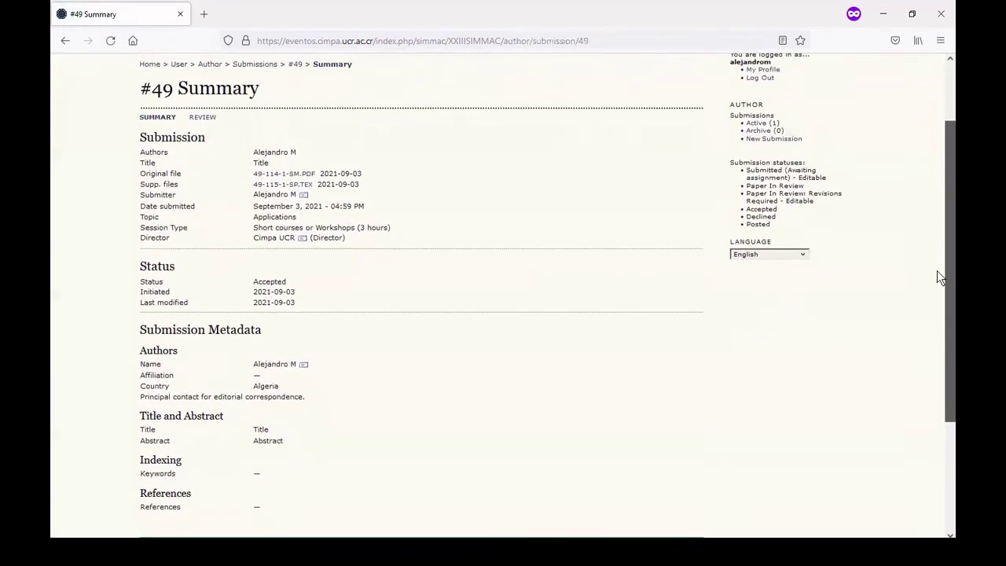
# Go back to User Home, open the author submissions and view the Archive list
pyautogui.click(242, 69)
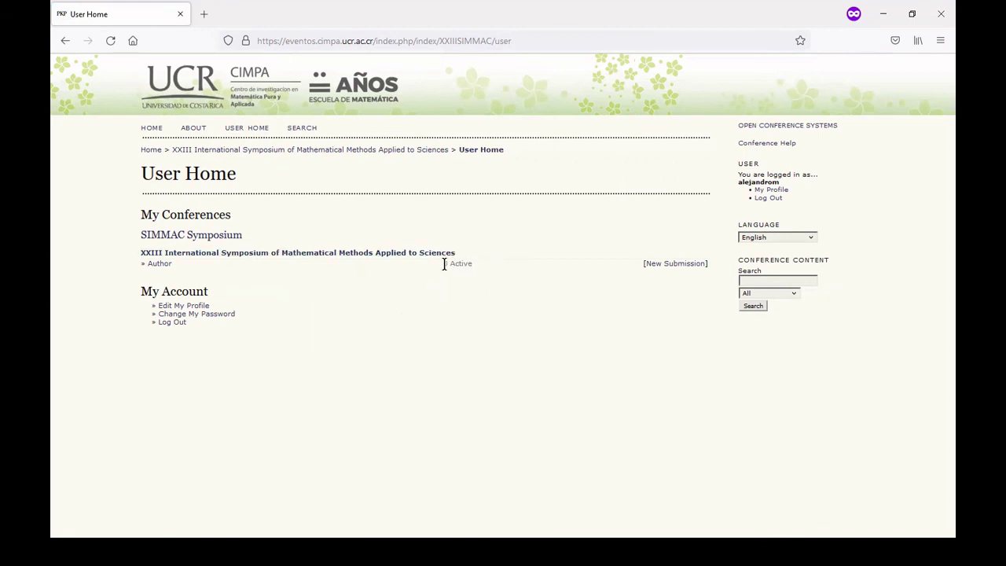
pyautogui.click(160, 265)
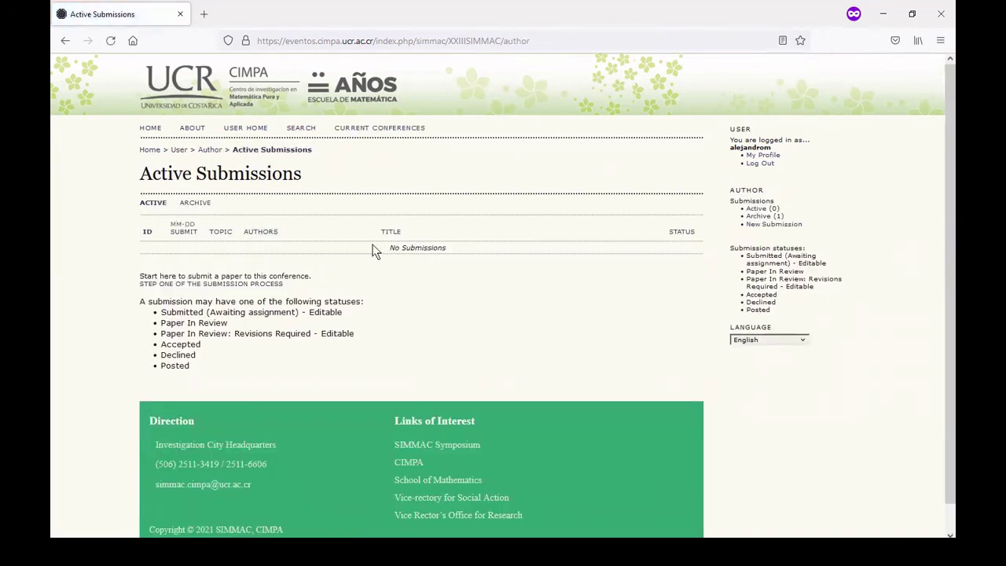
pyautogui.click(194, 203)
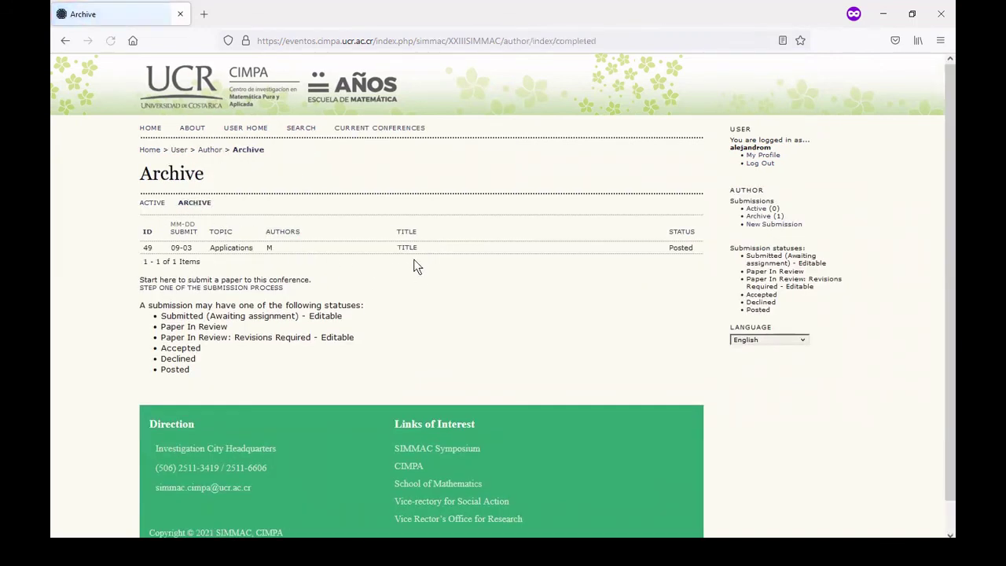